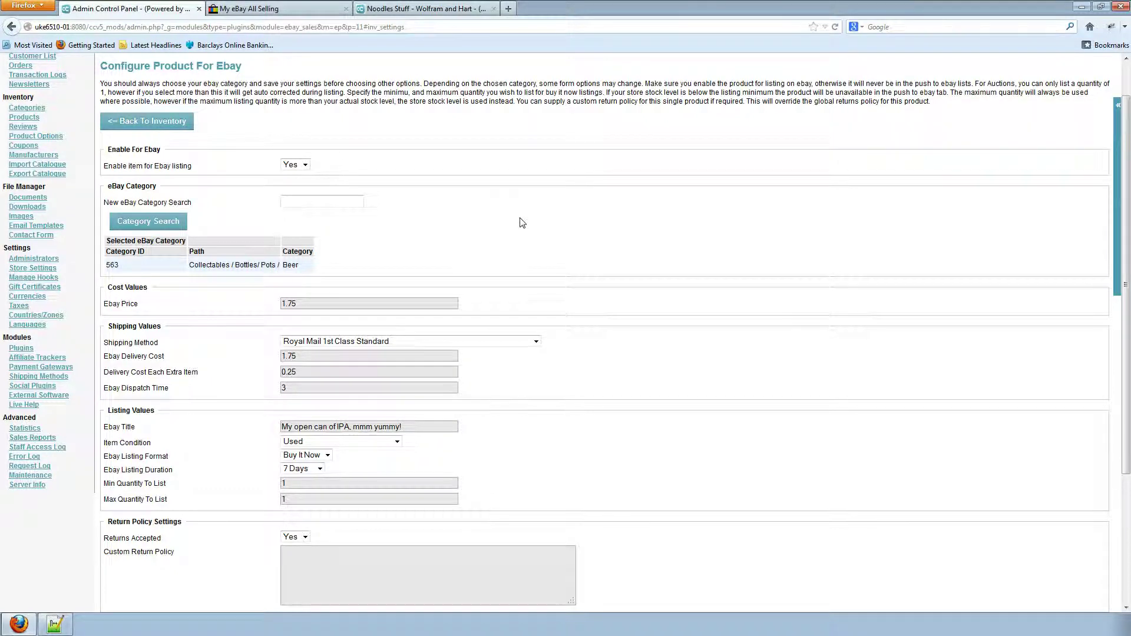
Step: Save the eBay settings of the Green King IPA product and review the list of items to push to eBay
{"action": "scroll", "coordinate": [522, 222], "scroll_direction": "down", "scroll_amount": 4}
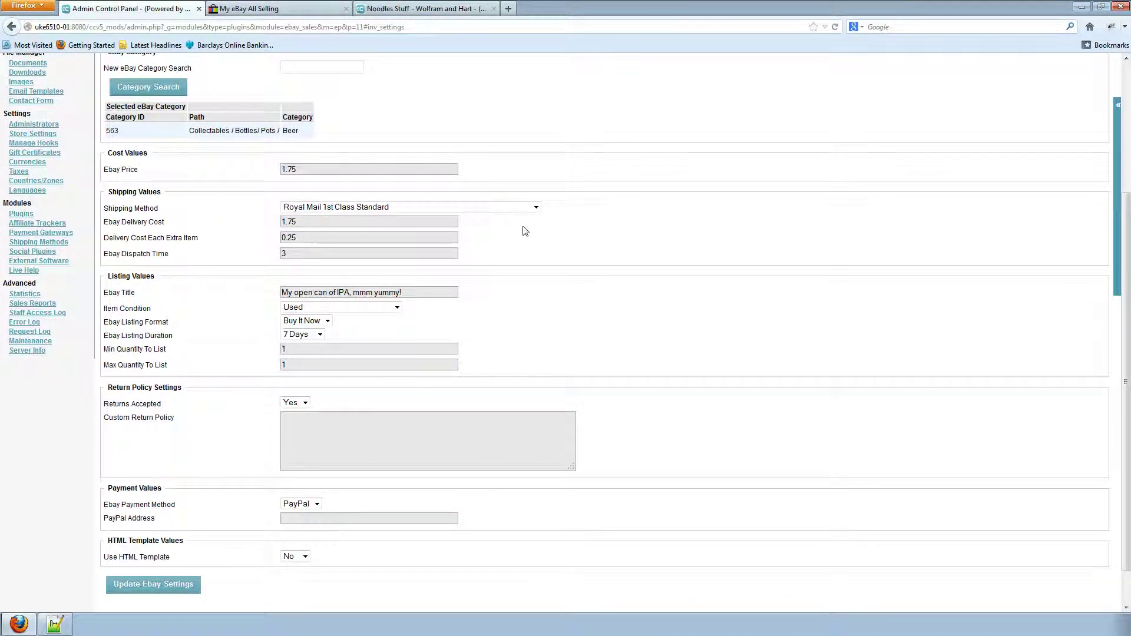
{"action": "left_click", "coordinate": [169, 595]}
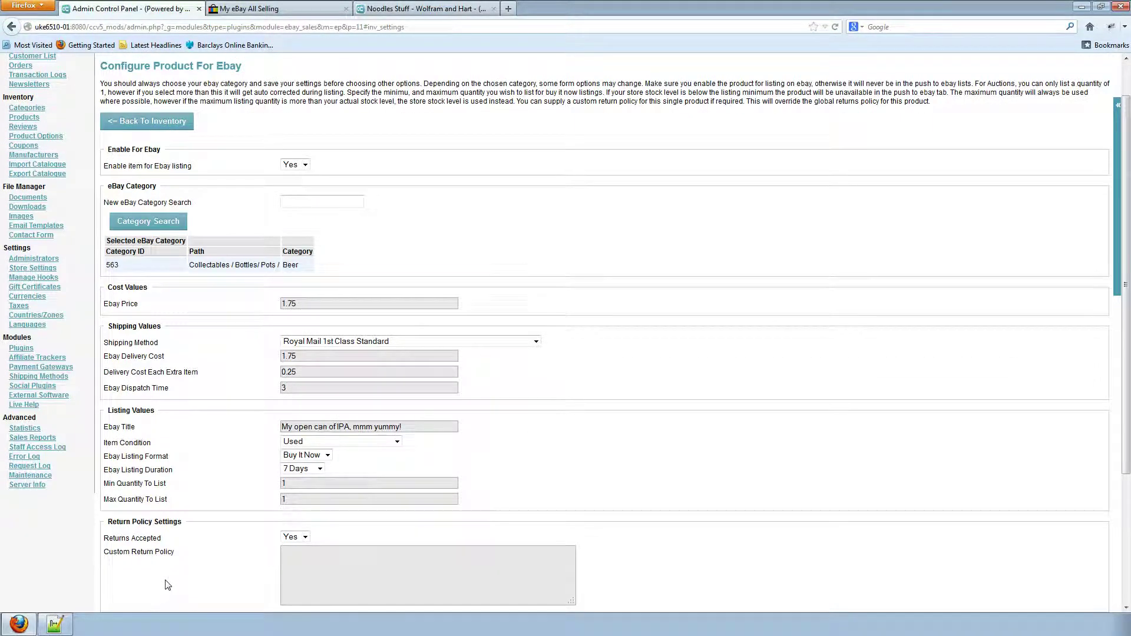
{"action": "left_click", "coordinate": [146, 124]}
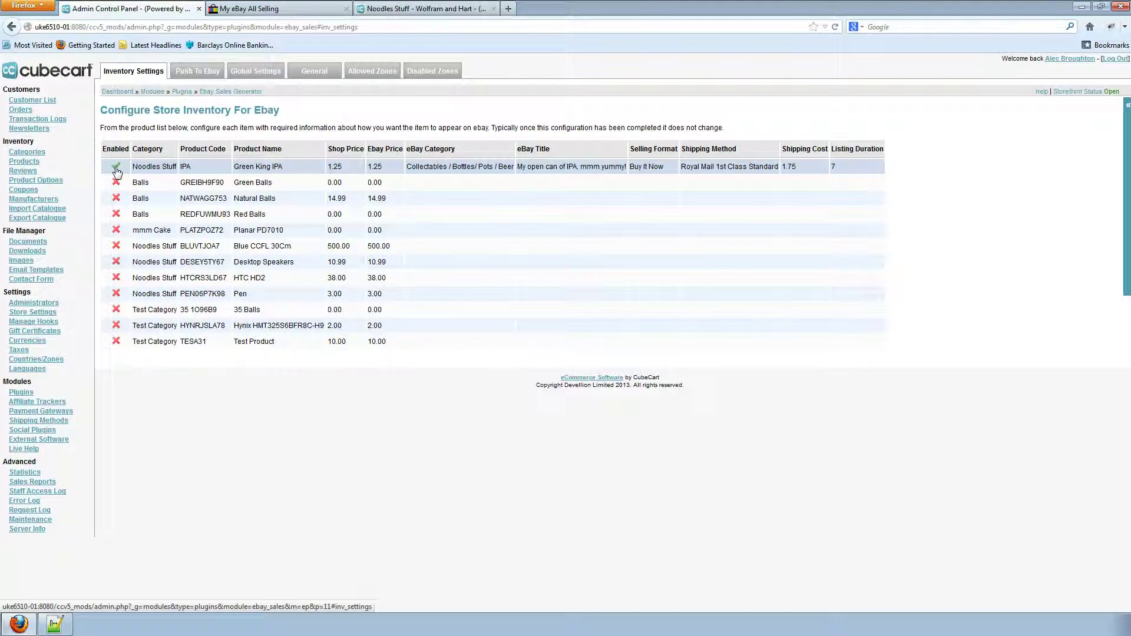
{"action": "left_click", "coordinate": [195, 81]}
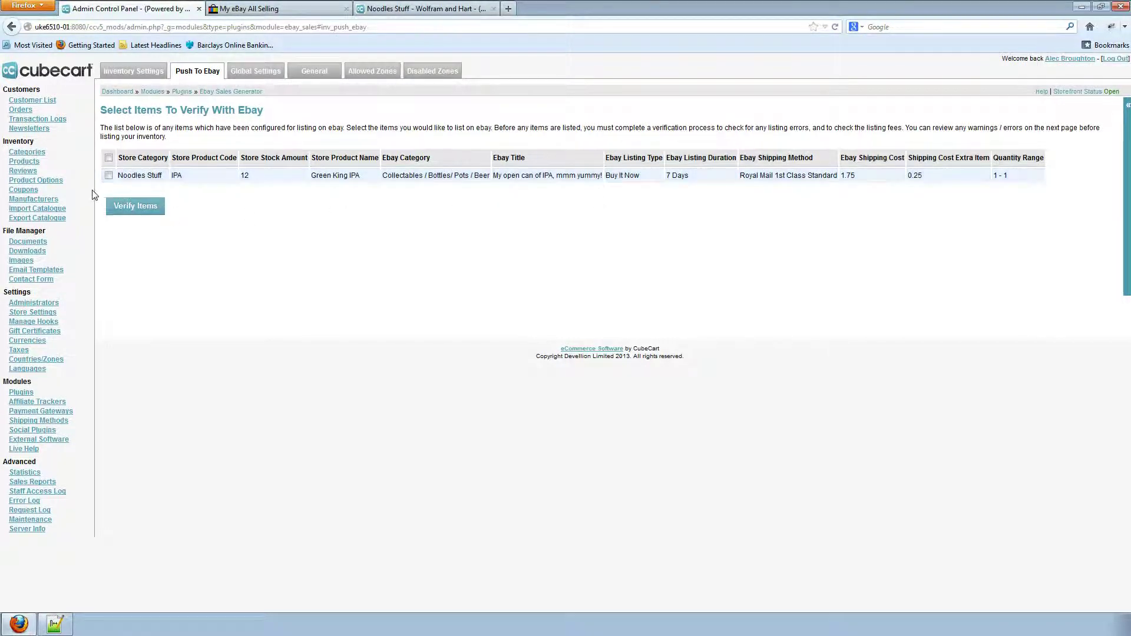
Step: Open the eBay configuration of the Pen product in the inventory and enable the item for eBay listing
{"action": "left_click", "coordinate": [156, 77]}
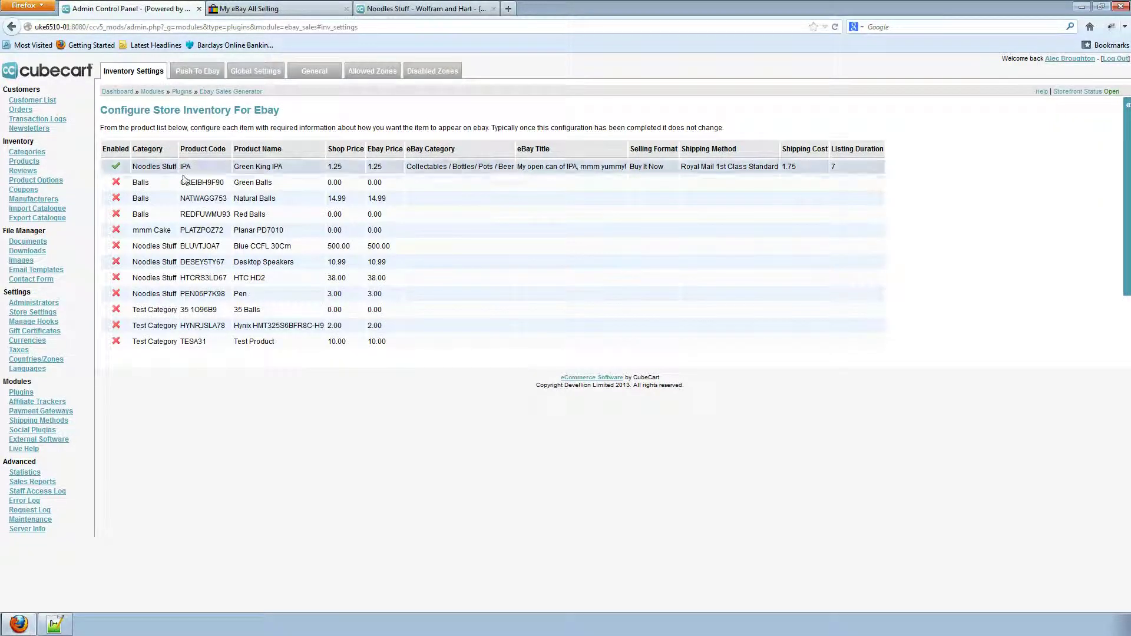
{"action": "left_click", "coordinate": [117, 296]}
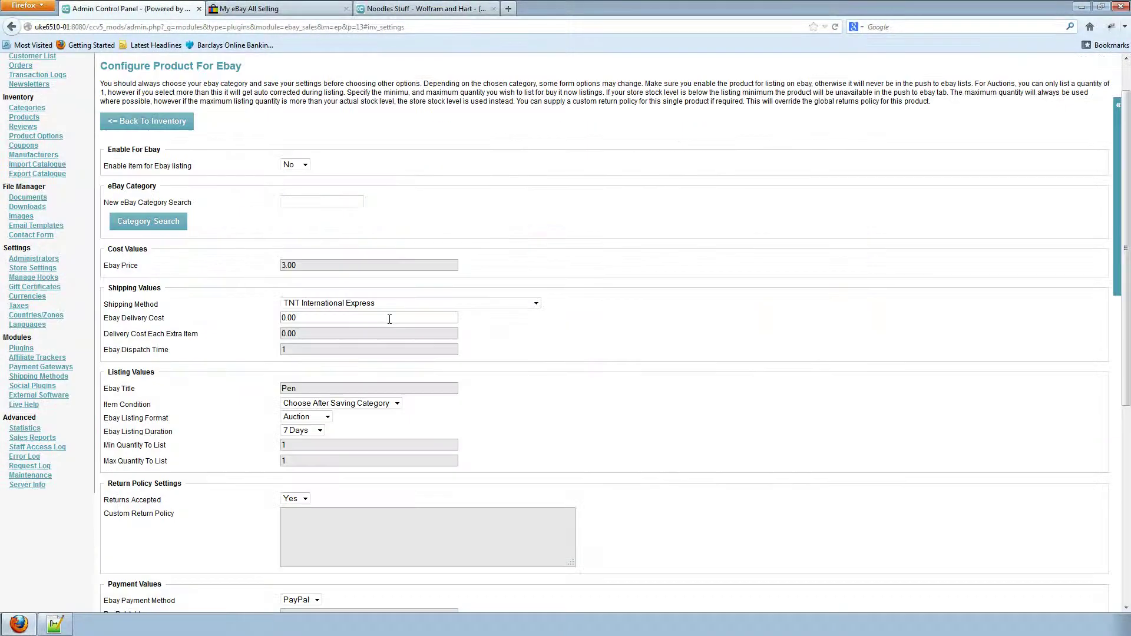
{"action": "left_click", "coordinate": [298, 191]}
Step: Search the eBay categories for "pen" and select Ballpoint Pens with category ID 7279
{"action": "left_click", "coordinate": [321, 203]}
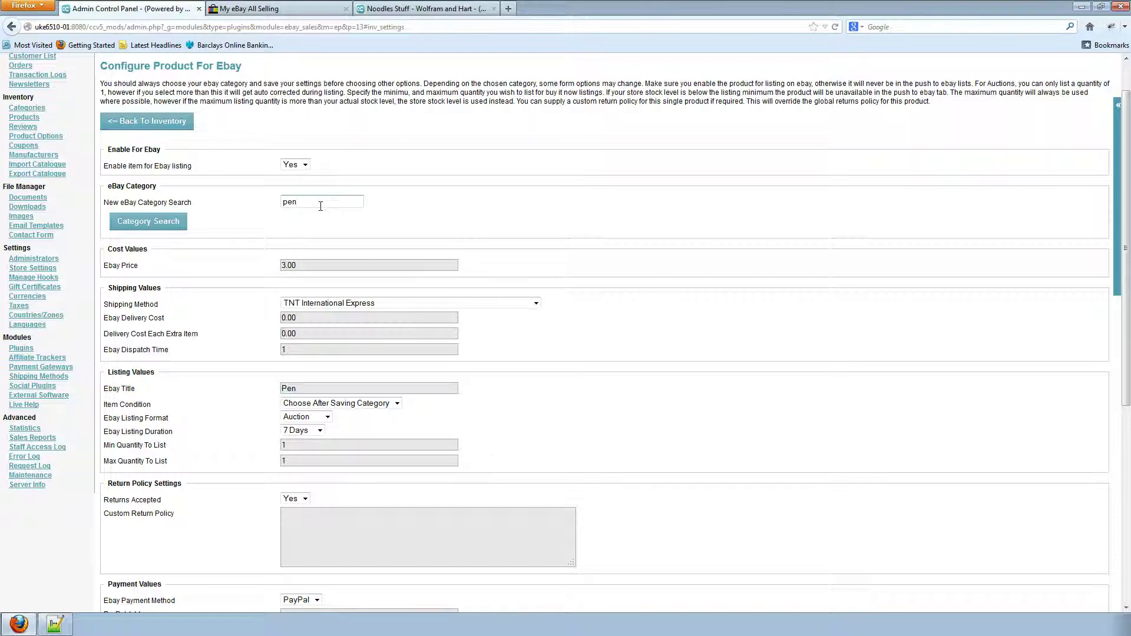
{"action": "key", "text": "Return"}
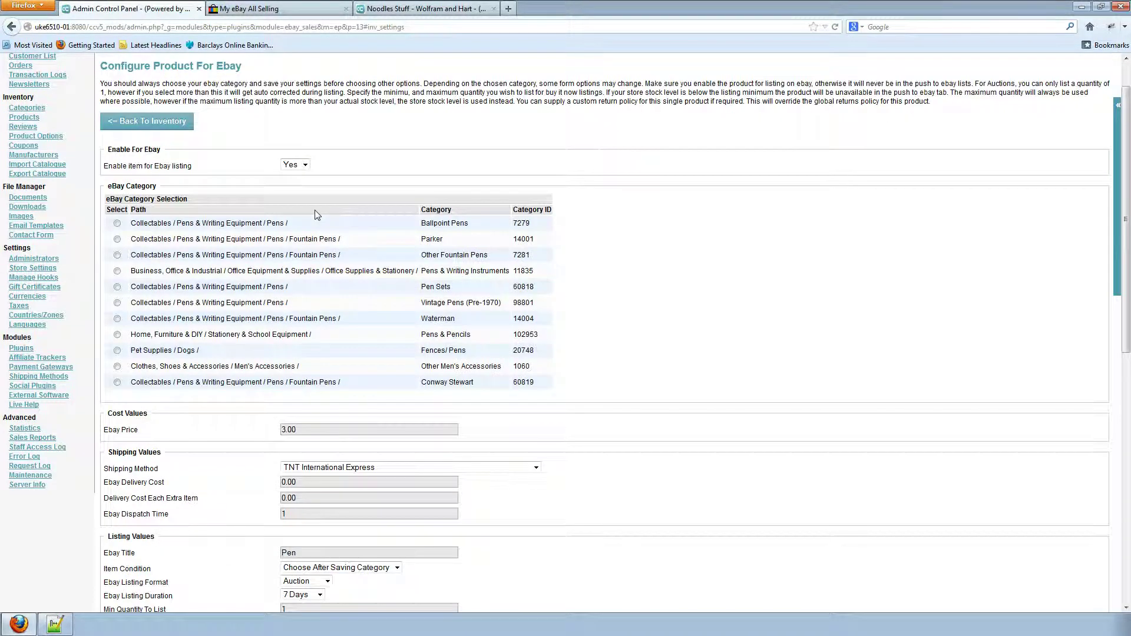
{"action": "left_click", "coordinate": [118, 224]}
Step: Set the Pen's shipping method to Royal Mail 1st Class Standard
{"action": "scroll", "coordinate": [664, 349], "scroll_direction": "down", "scroll_amount": 8}
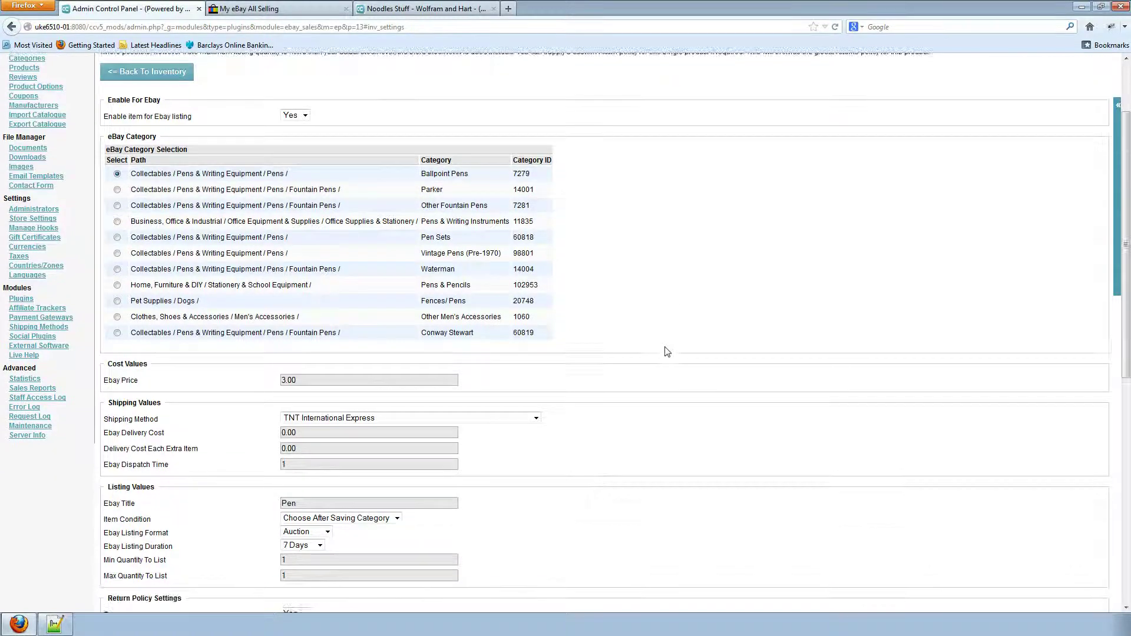
{"action": "left_click", "coordinate": [283, 162]}
{"action": "double_click", "coordinate": [301, 161]}
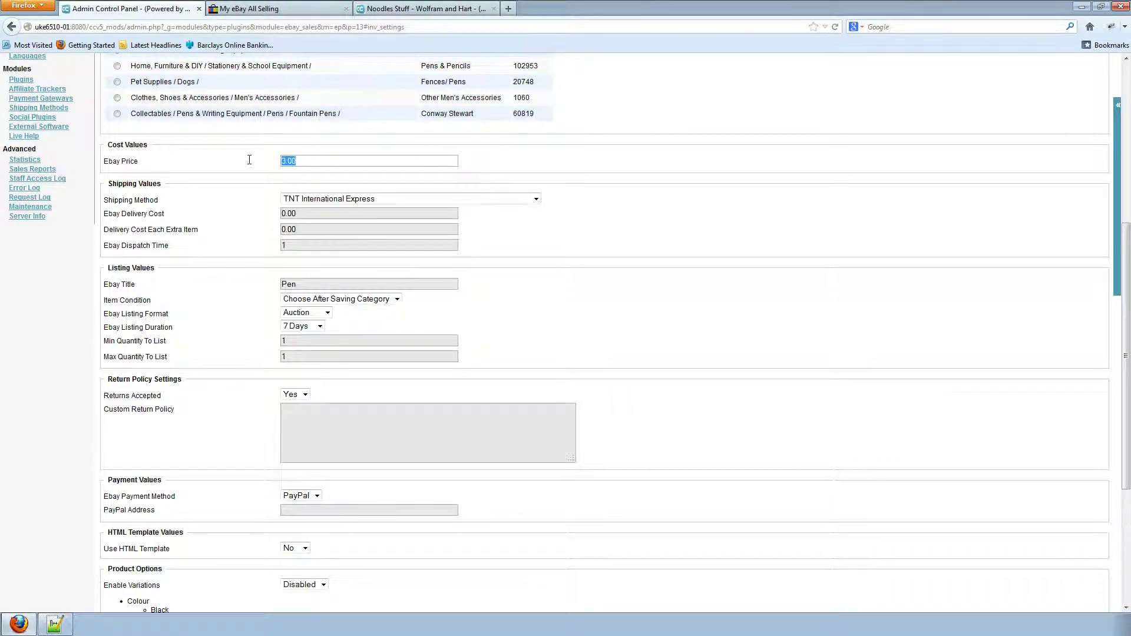
{"action": "left_click", "coordinate": [234, 181]}
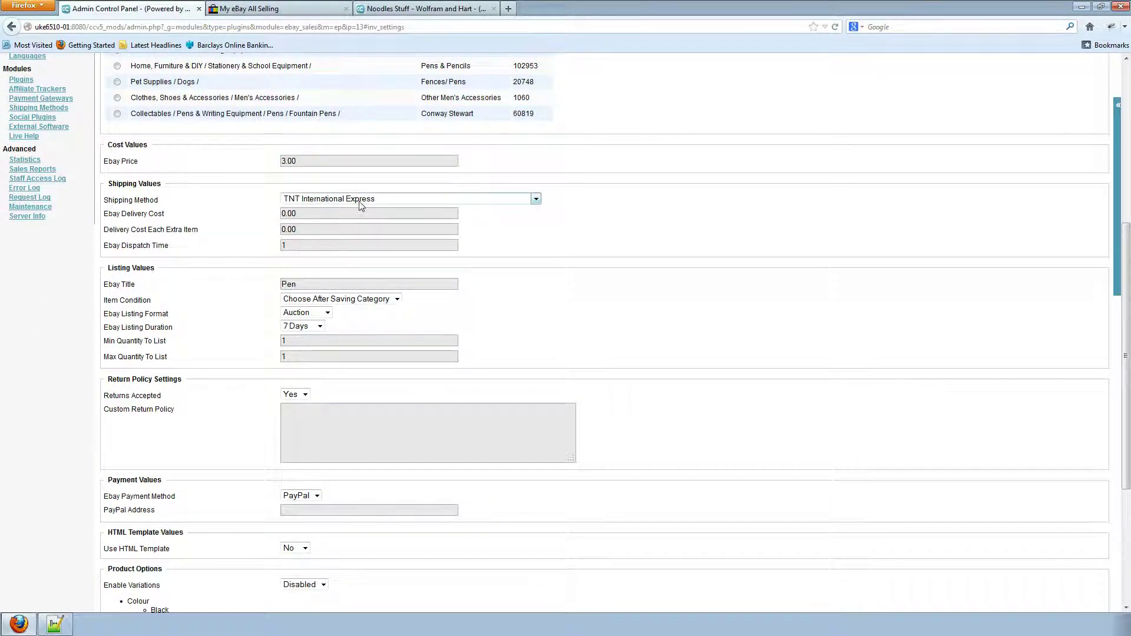
{"action": "key", "text": "r"}
{"action": "key", "text": "r"}
Step: Set the eBay delivery cost to 0.75 and the delivery cost for each extra item to 0.25
{"action": "left_click", "coordinate": [350, 215]}
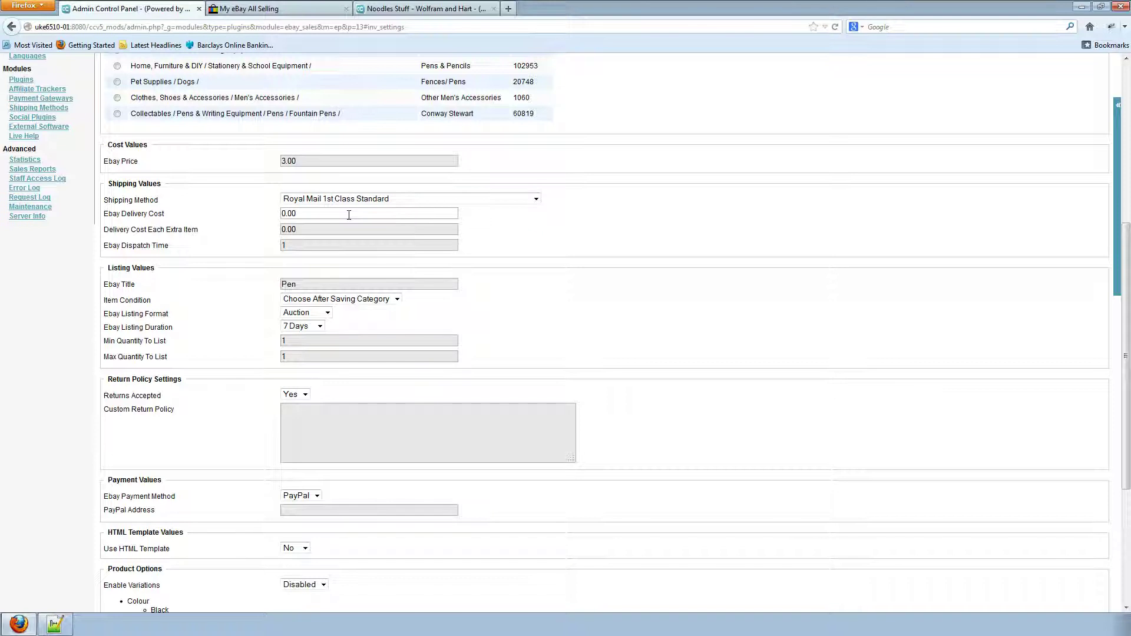
{"action": "left_click_drag", "start_coordinate": [349, 215], "coordinate": [210, 211]}
{"action": "type", "text": "0"}
{"action": "key", "text": "Tab"}
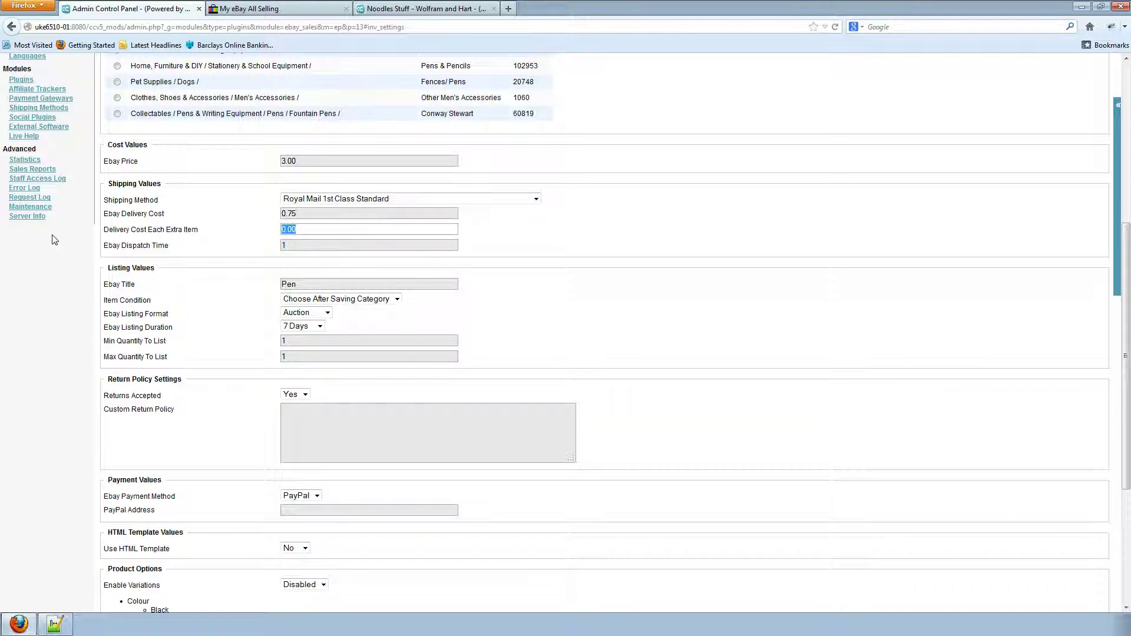
{"action": "type", "text": "0.25"}
{"action": "key", "text": "Tab"}
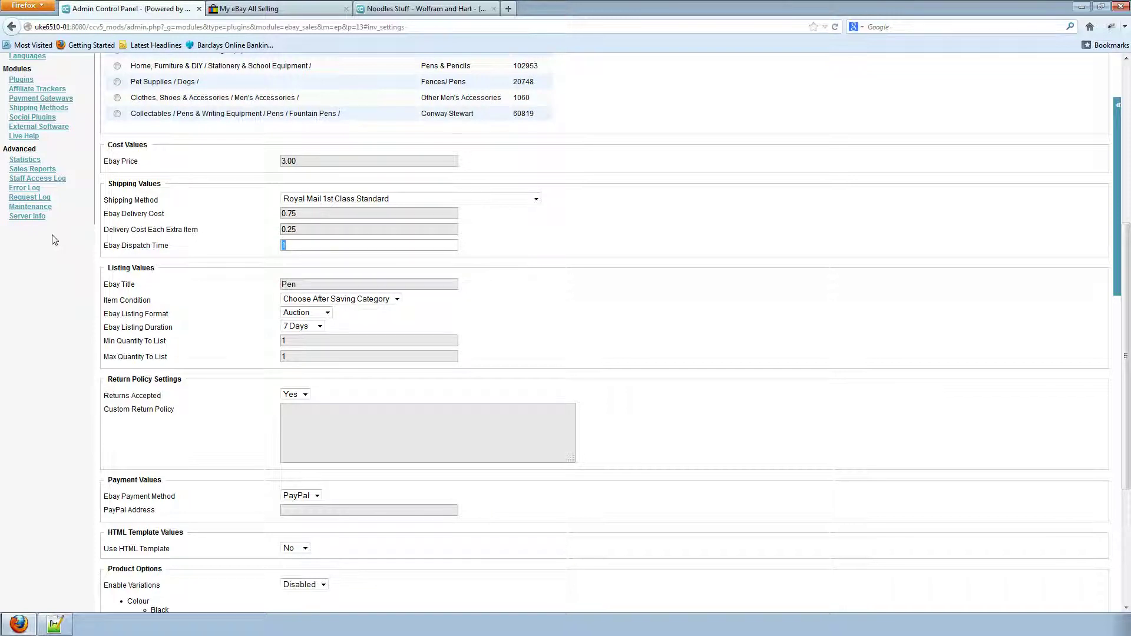
{"action": "left_click", "coordinate": [559, 361]}
Step: Set the eBay title to "Super Duper Ball point pens" and save the product's eBay settings
{"action": "scroll", "coordinate": [558, 361], "scroll_direction": "down", "scroll_amount": 2}
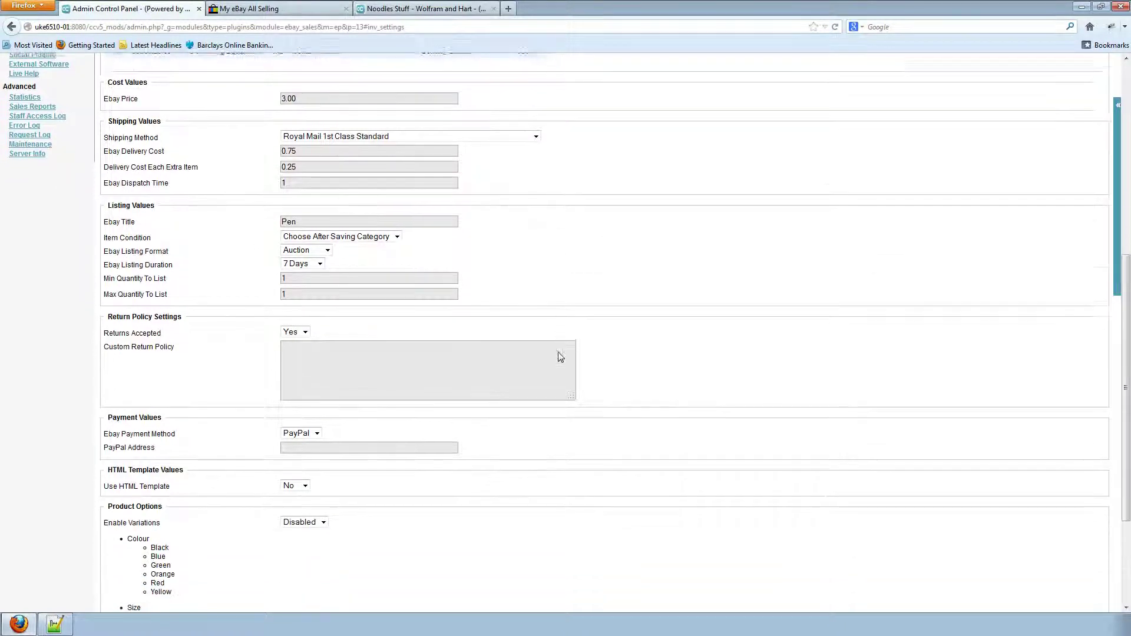
{"action": "left_click", "coordinate": [332, 213]}
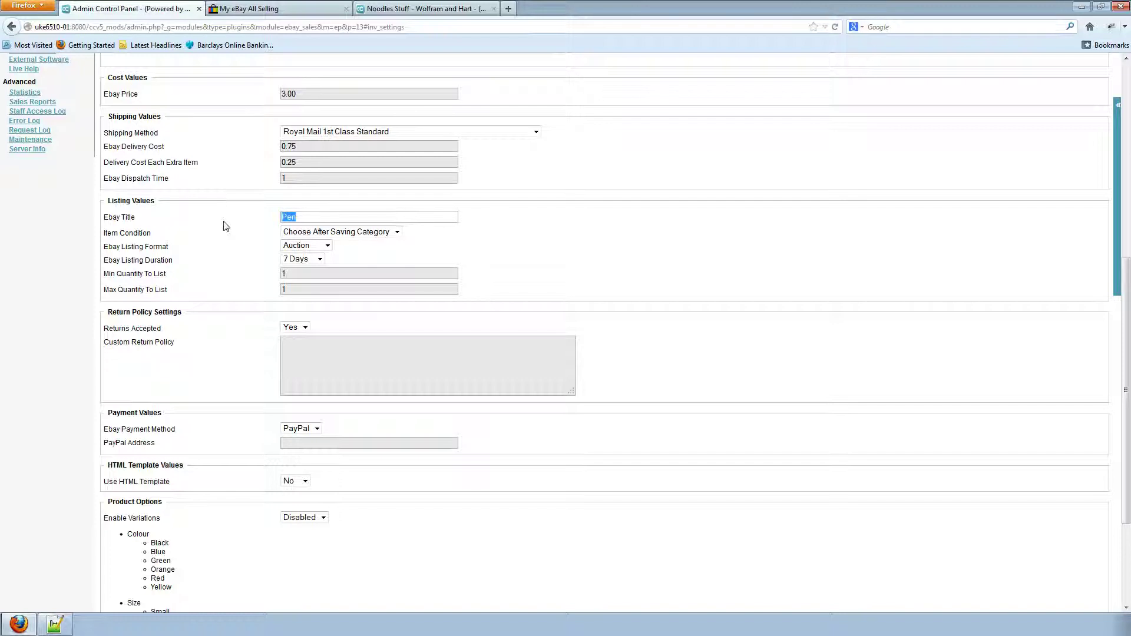
{"action": "type", "text": "Super Duper Ball OP"}
{"action": "key", "text": "BackSpace"}
{"action": "type", "text": "point pens"}
{"action": "left_click", "coordinate": [415, 242]}
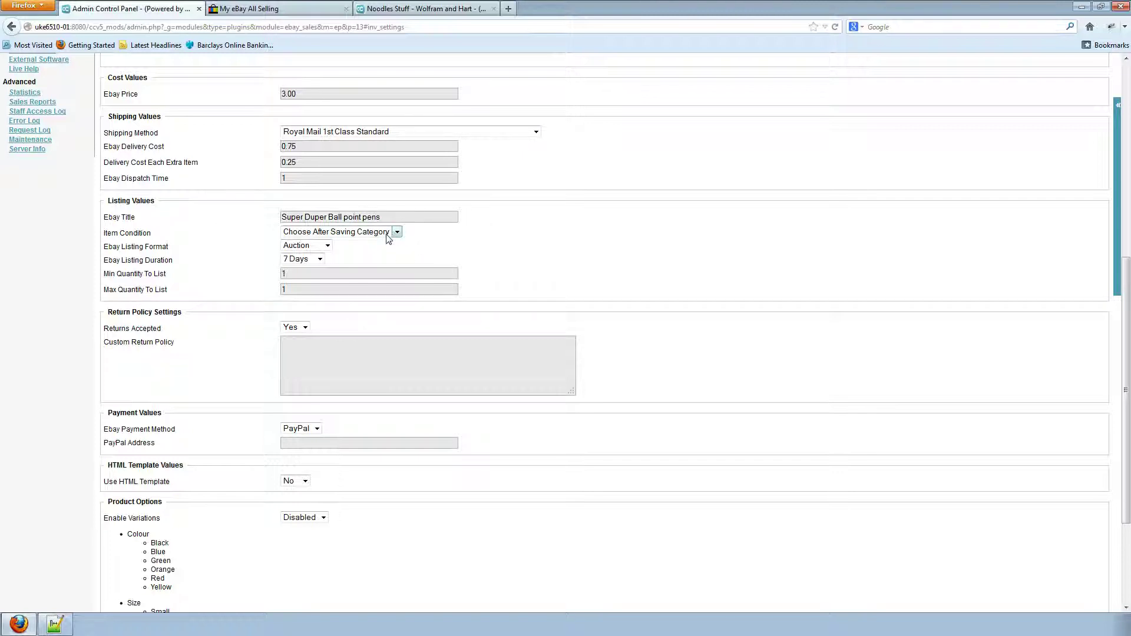
{"action": "scroll", "coordinate": [467, 240], "scroll_direction": "down", "scroll_amount": 4}
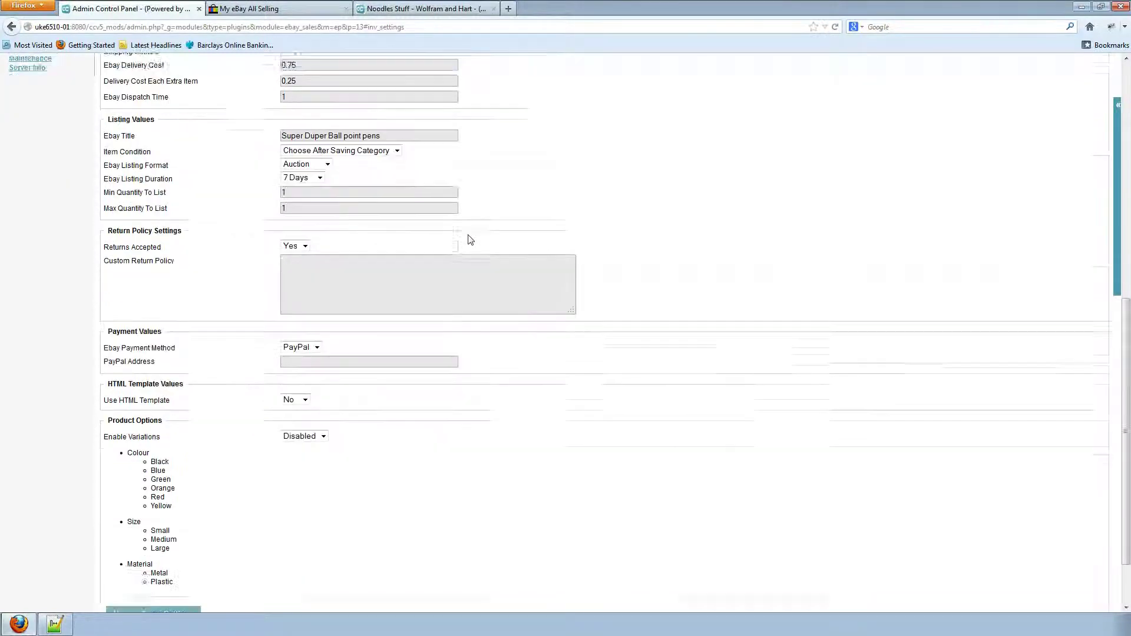
{"action": "left_click", "coordinate": [168, 561]}
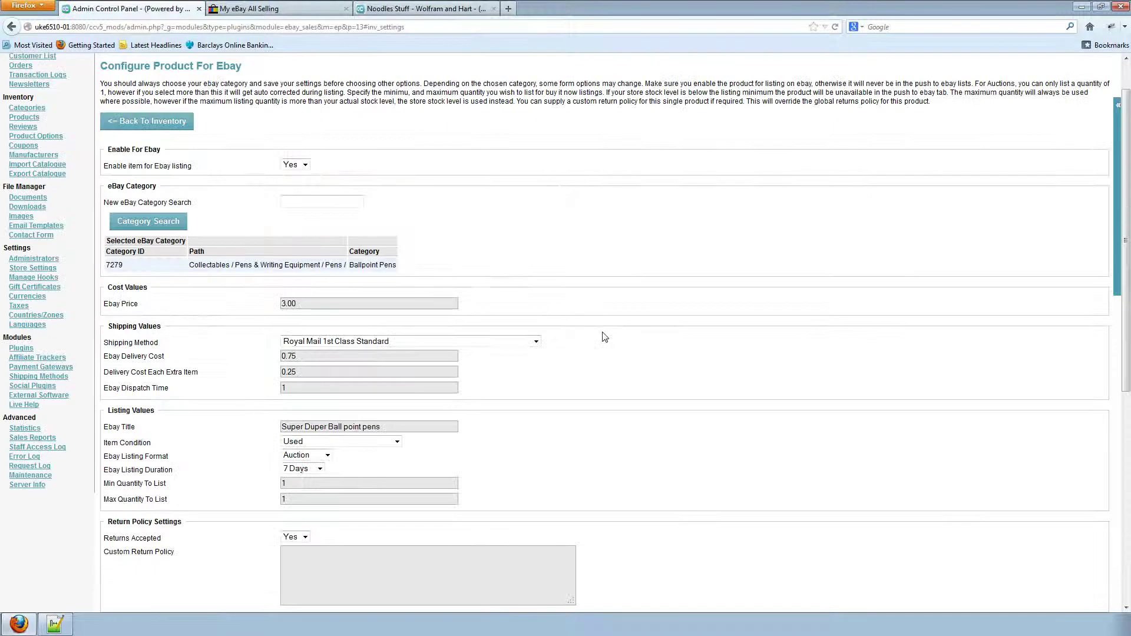
Step: Change the Pen's eBay listing format to Buy It Now
{"action": "scroll", "coordinate": [604, 331], "scroll_direction": "down", "scroll_amount": 2}
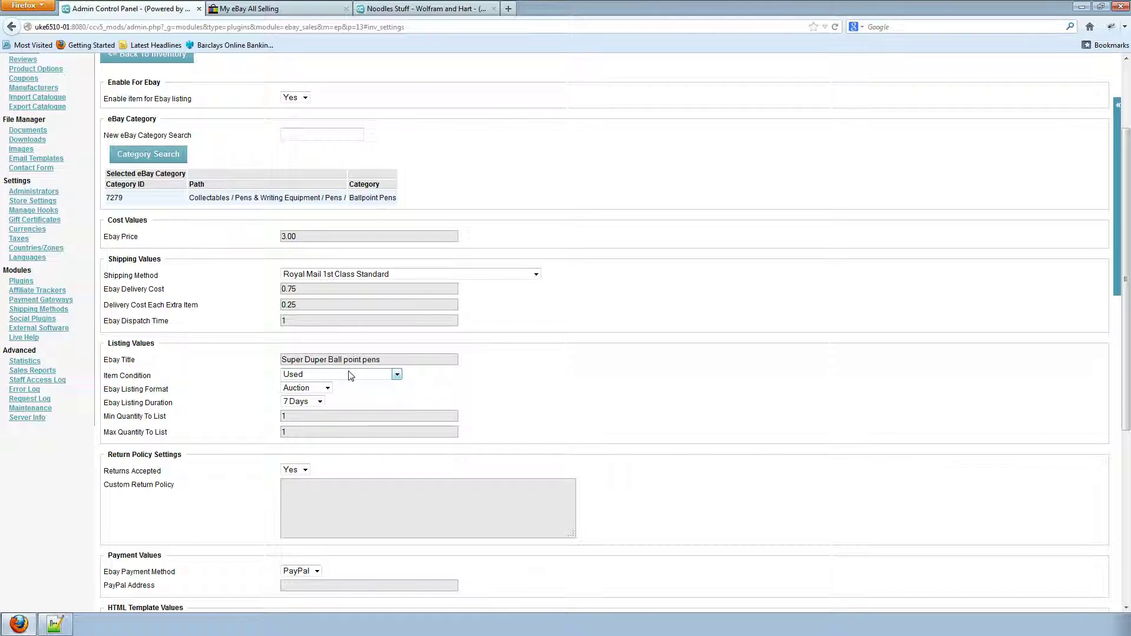
{"action": "scroll", "coordinate": [616, 346], "scroll_direction": "down", "scroll_amount": 4}
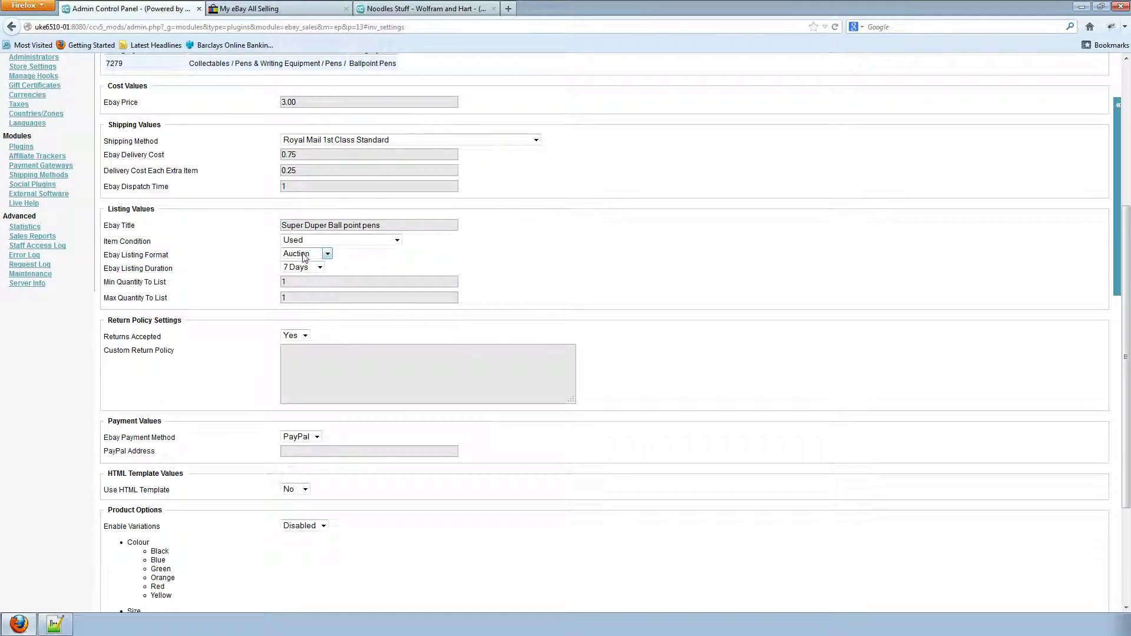
{"action": "left_click", "coordinate": [327, 254]}
{"action": "left_click", "coordinate": [332, 276]}
Step: Set the minimum quantity to list to 100 and the maximum quantity to list to 1000
{"action": "scroll", "coordinate": [606, 277], "scroll_direction": "down", "scroll_amount": 4}
{"action": "left_click", "coordinate": [197, 152]}
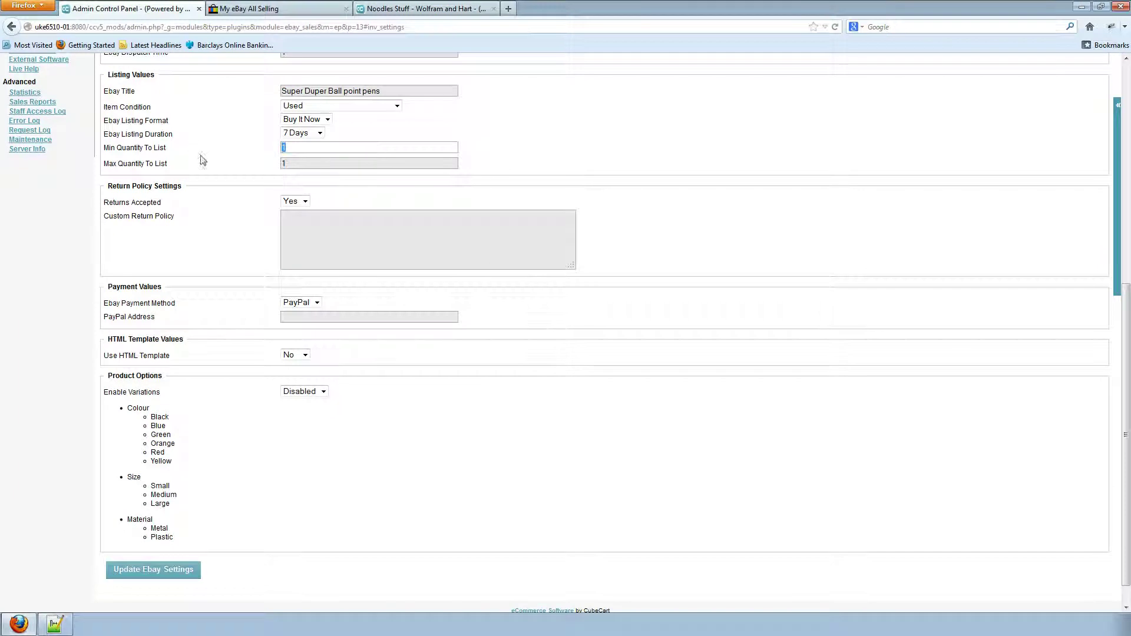
{"action": "type", "text": "100"}
{"action": "key", "text": "Tab"}
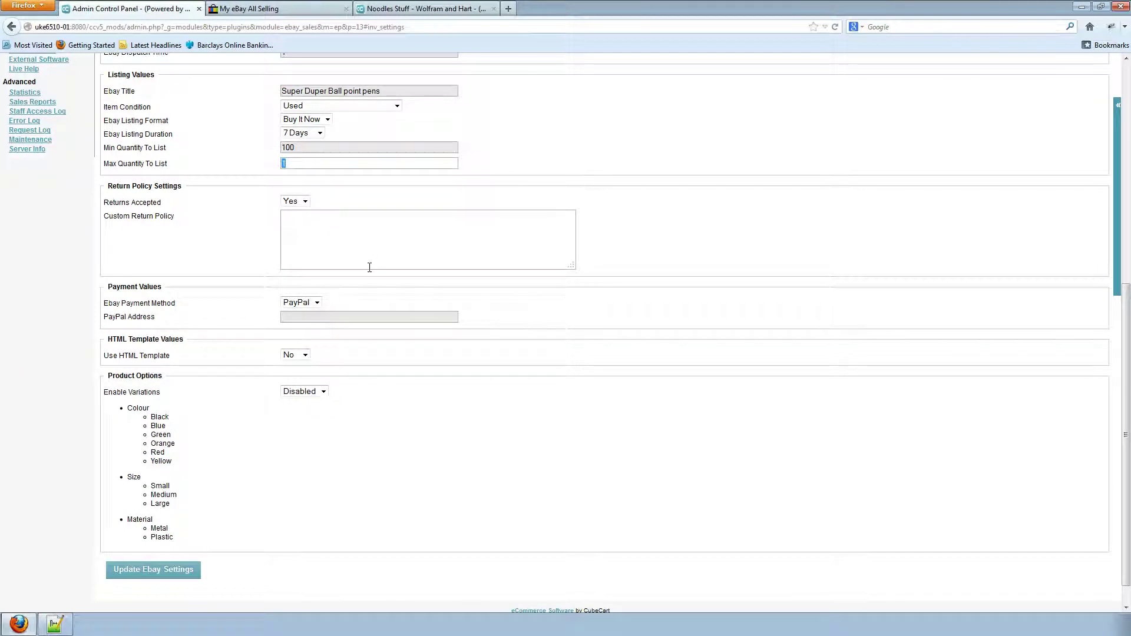
{"action": "type", "text": "1000"}
{"action": "key", "text": "Tab"}
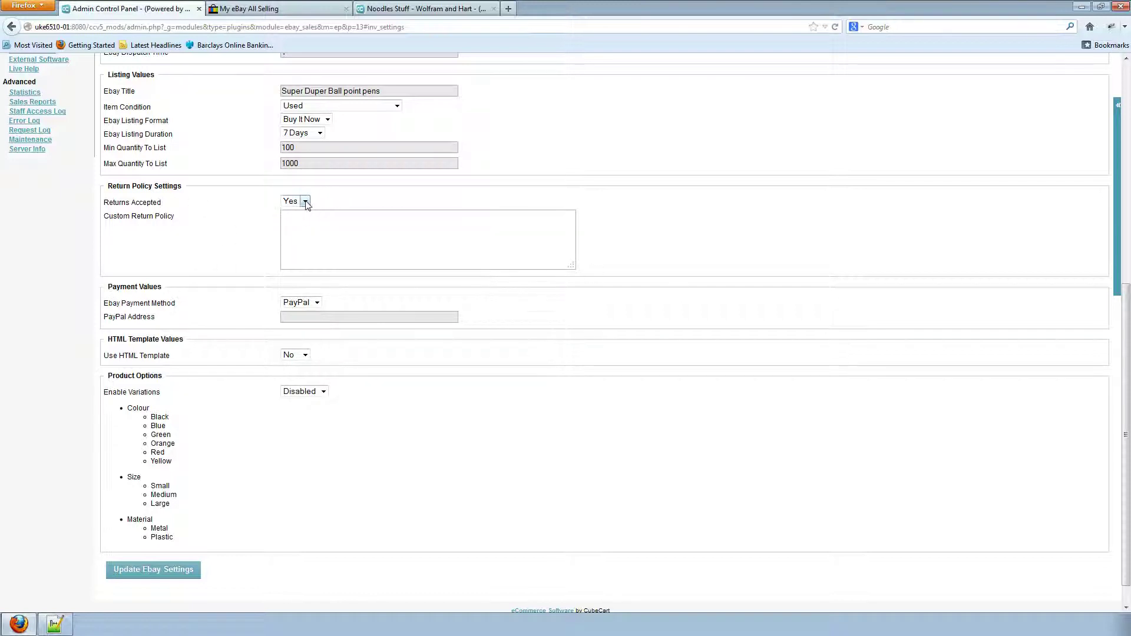
{"action": "left_click", "coordinate": [672, 319]}
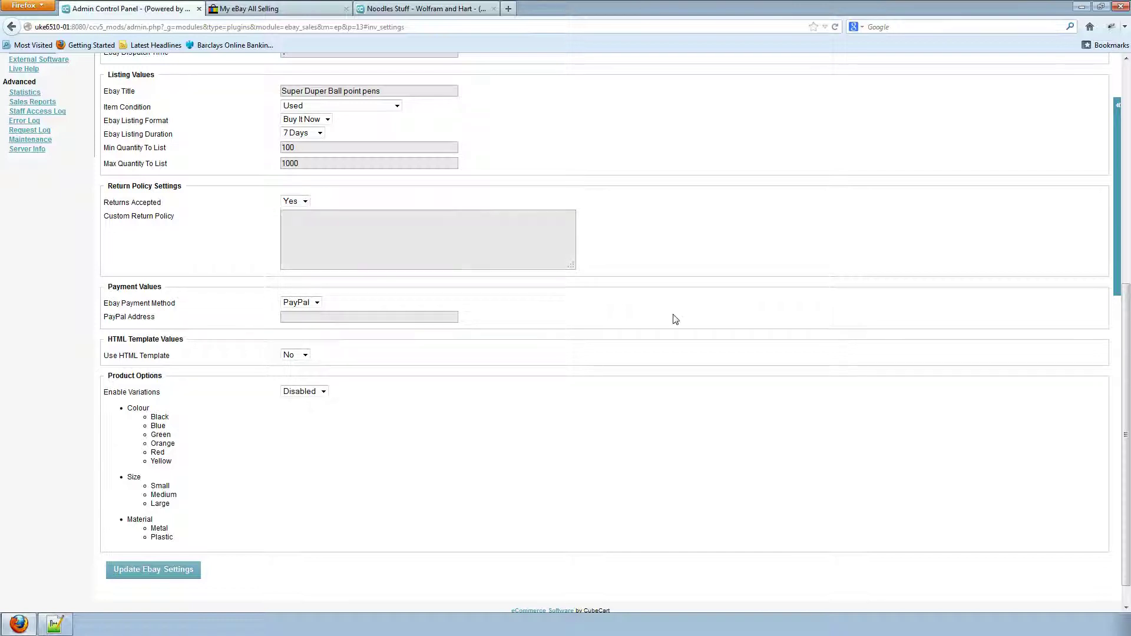
Step: Compare the Pen's product options in the eBay settings with the options offered on its storefront page
{"action": "scroll", "coordinate": [738, 269], "scroll_direction": "down", "scroll_amount": 1}
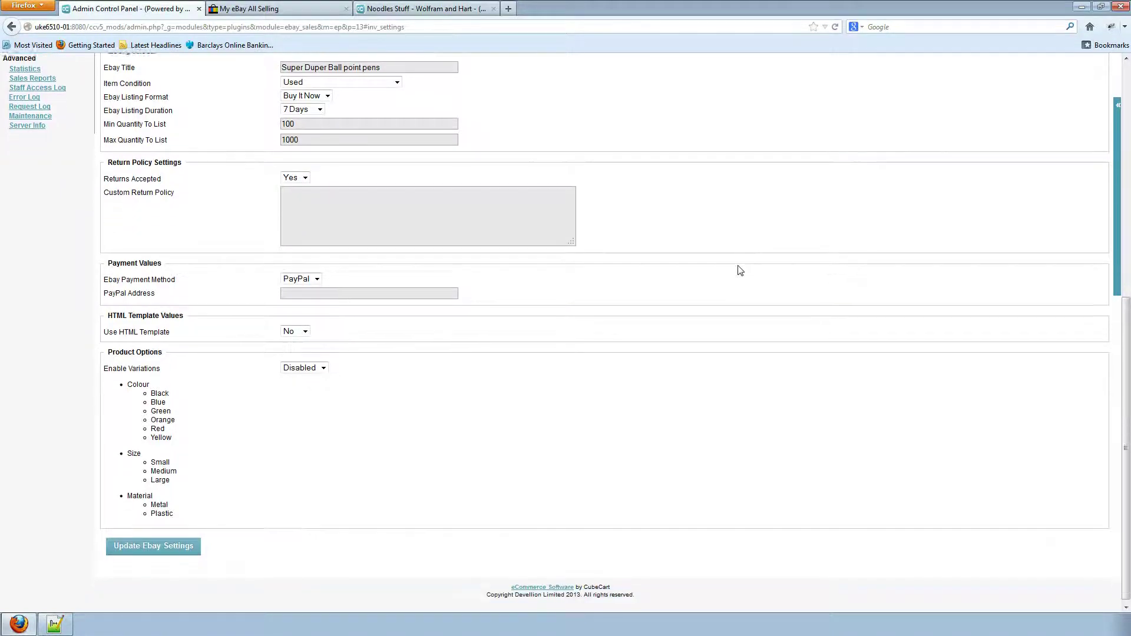
{"action": "left_click", "coordinate": [291, 288]}
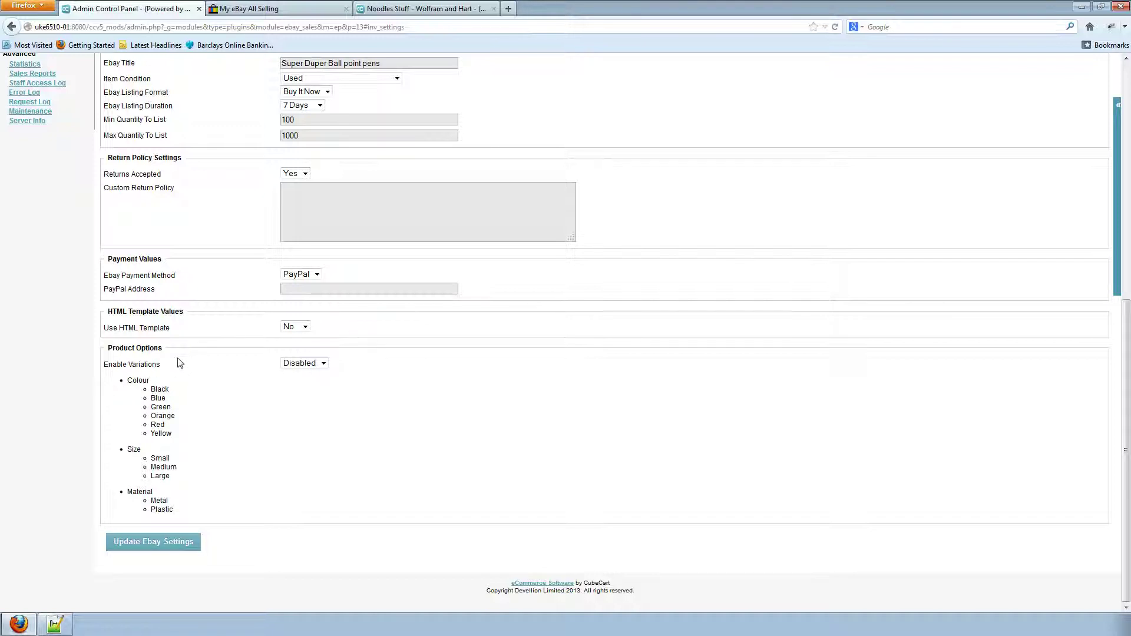
{"action": "left_click_drag", "start_coordinate": [108, 349], "coordinate": [168, 352]}
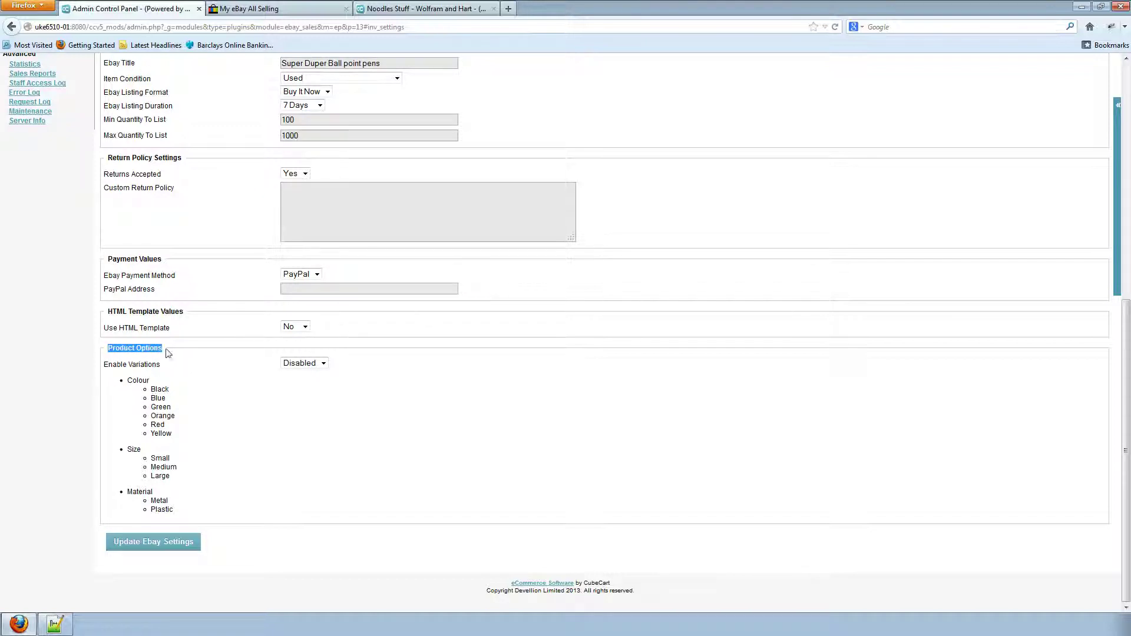
{"action": "left_click", "coordinate": [191, 401]}
{"action": "left_click", "coordinate": [416, 13]}
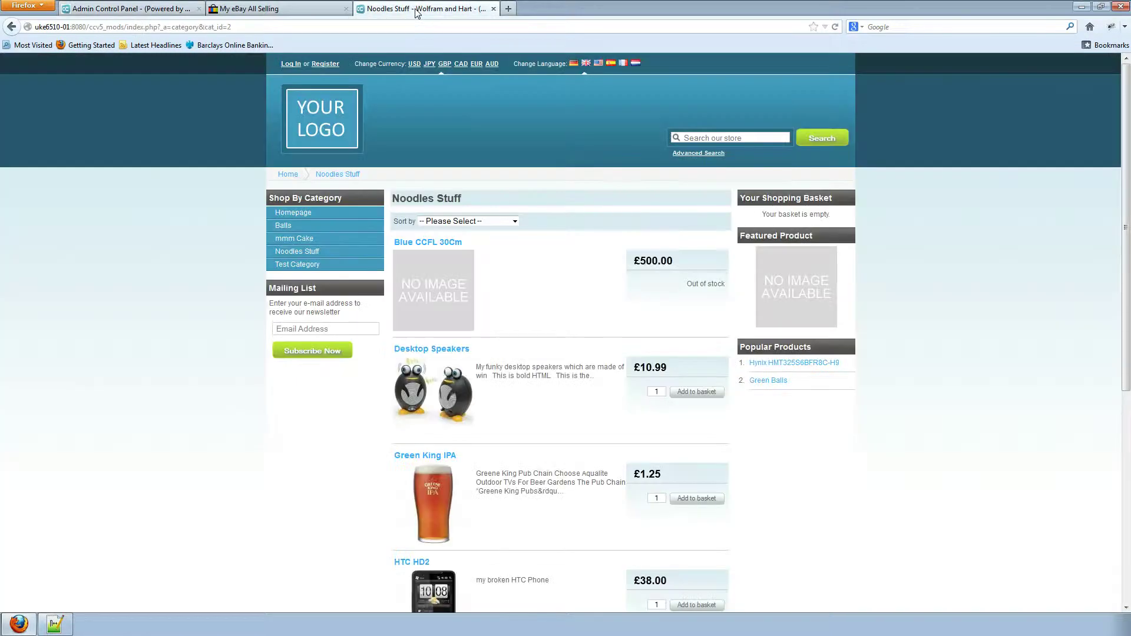
{"action": "scroll", "coordinate": [467, 446], "scroll_direction": "down", "scroll_amount": 5}
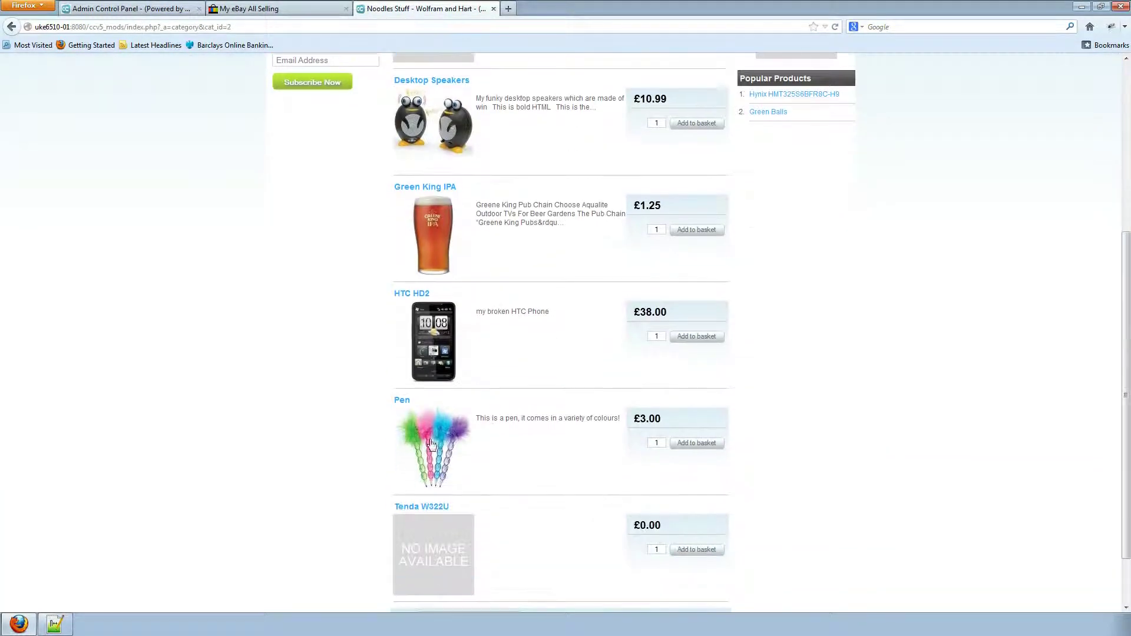
{"action": "left_click", "coordinate": [406, 400]}
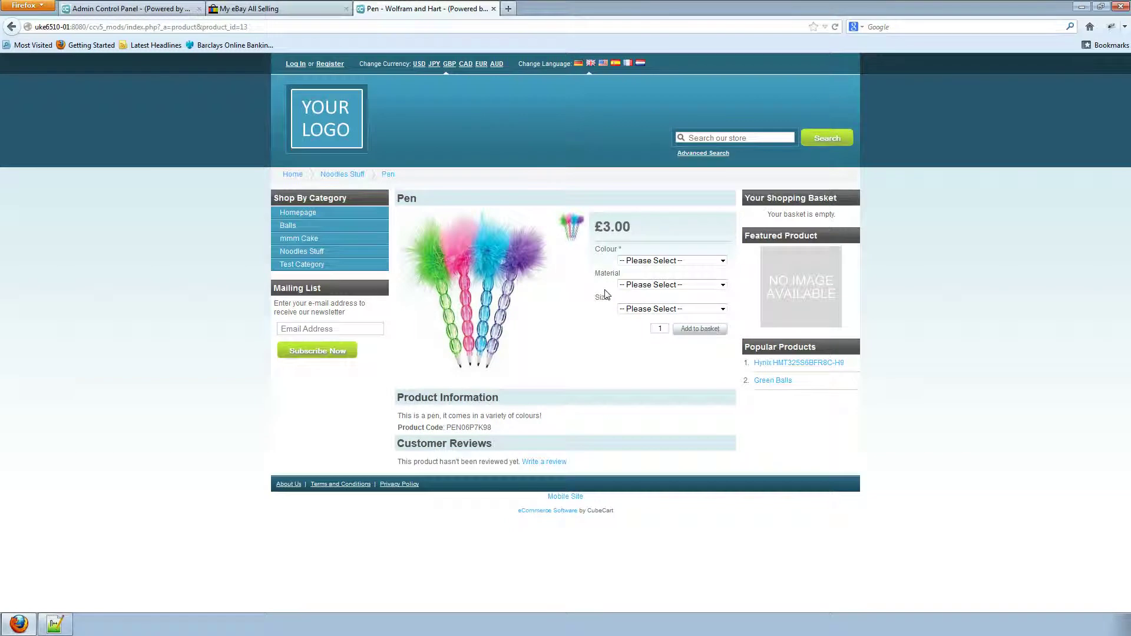
{"action": "left_click", "coordinate": [134, 11]}
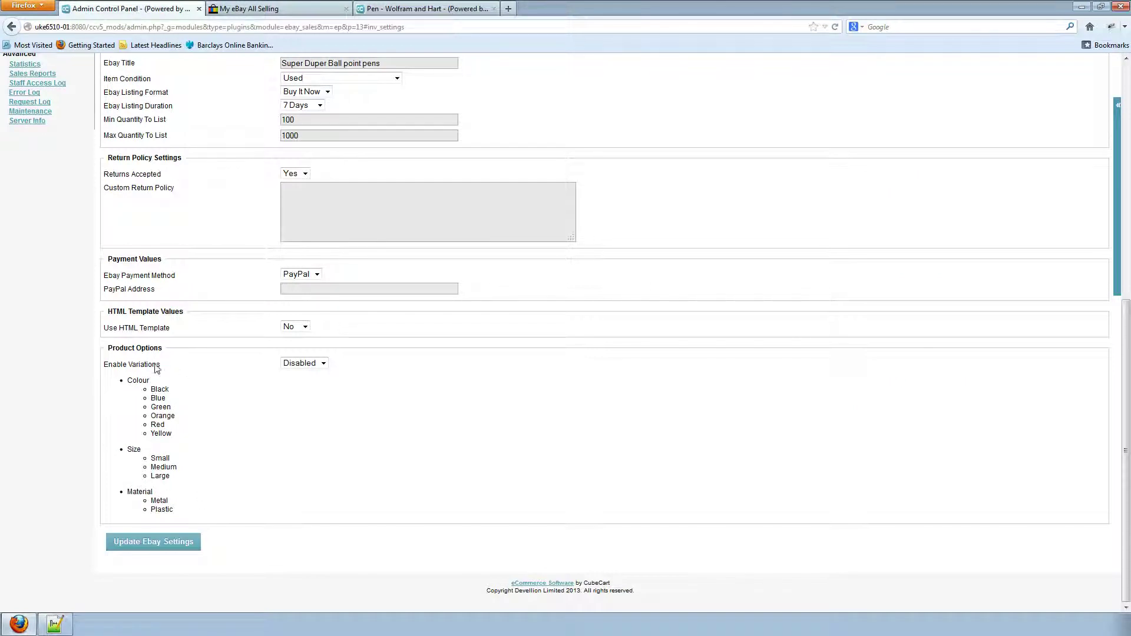
Step: Enable variations in the Pen's product options and save its eBay settings
{"action": "left_click", "coordinate": [325, 365]}
{"action": "left_click", "coordinate": [316, 387]}
{"action": "left_click", "coordinate": [241, 389]}
{"action": "left_click", "coordinate": [166, 547]}
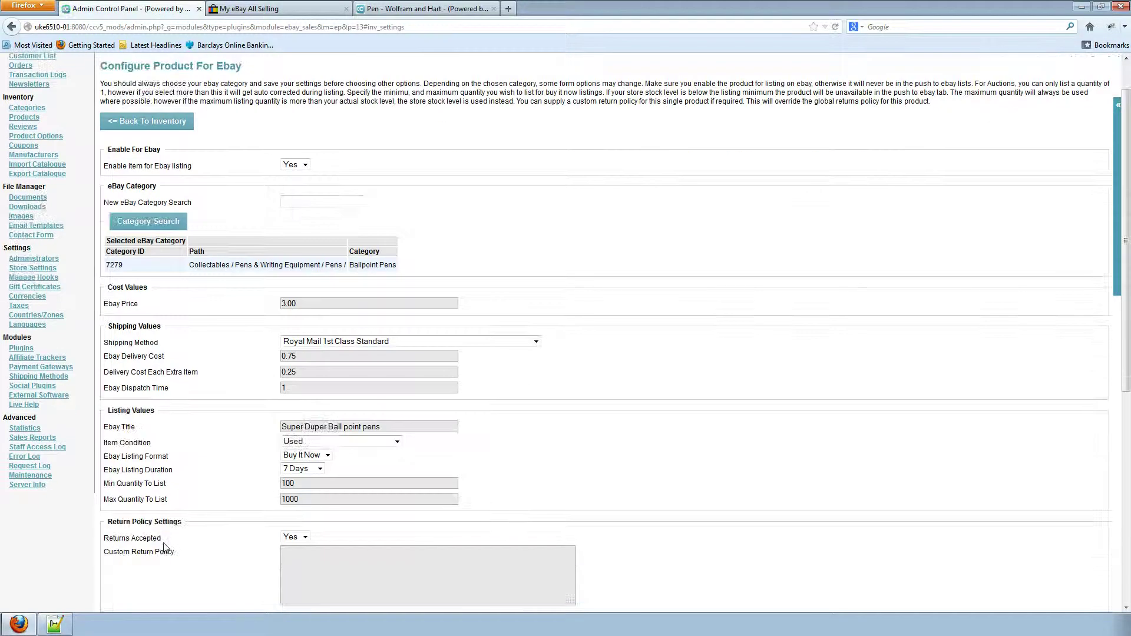
Step: Return to the store inventory list and open the list of configured items to verify with eBay
{"action": "left_click", "coordinate": [158, 125]}
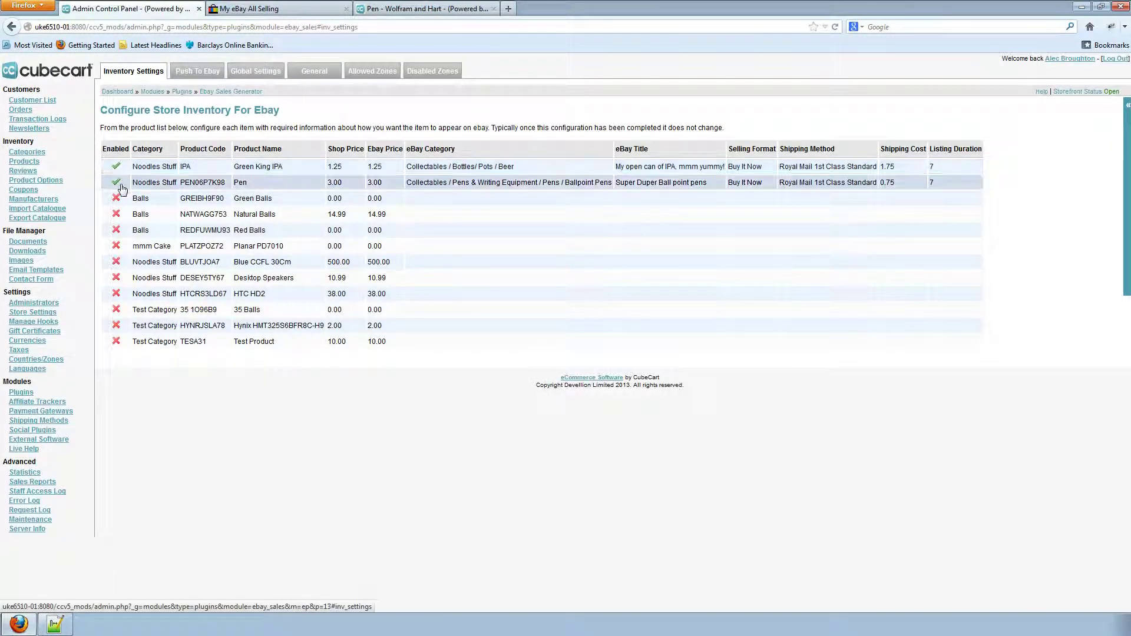
{"action": "left_click", "coordinate": [195, 73]}
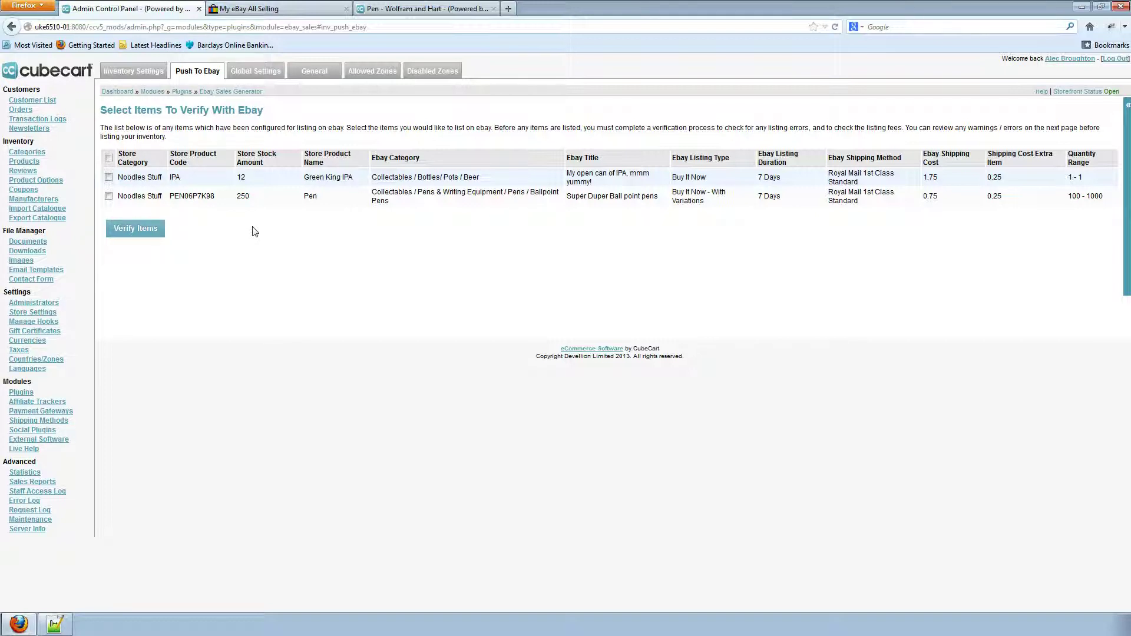
Step: Select all configured items and verify them with eBay
{"action": "left_click", "coordinate": [109, 157]}
{"action": "left_click", "coordinate": [137, 234]}
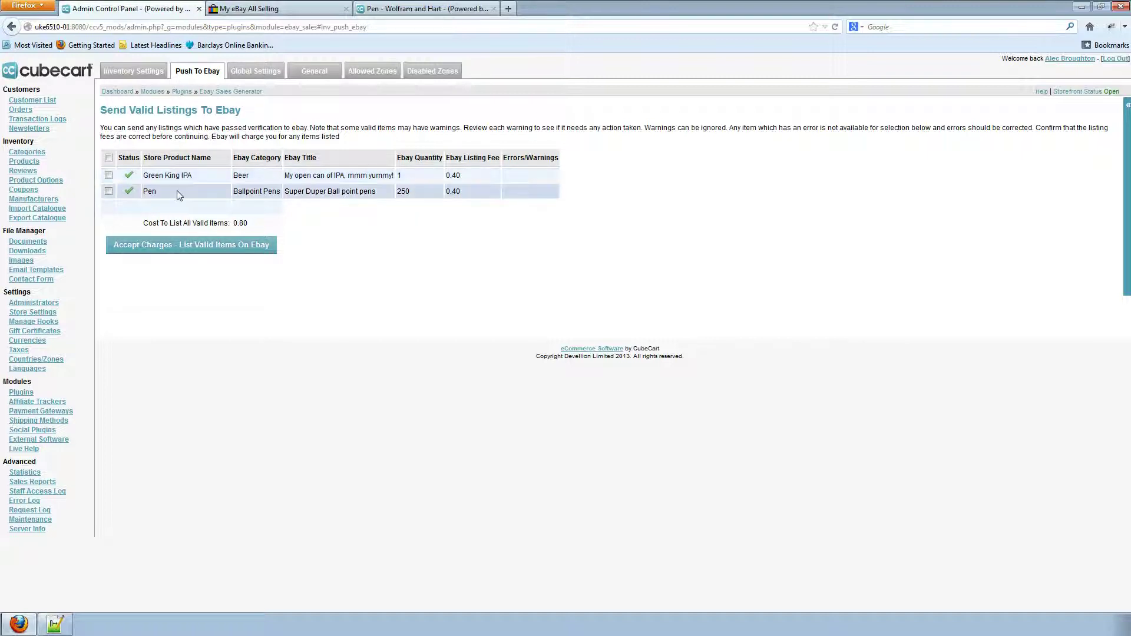
Step: Review the eBay quantity and listing fee of each verified item and the cost to list all valid items
{"action": "double_click", "coordinate": [398, 175]}
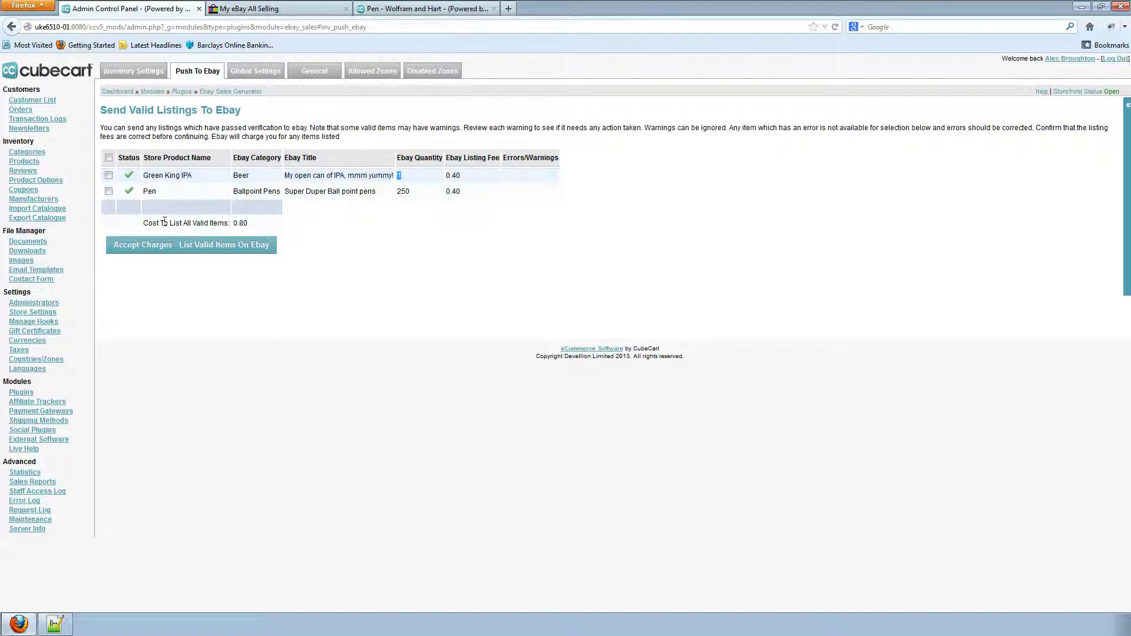
{"action": "double_click", "coordinate": [403, 192]}
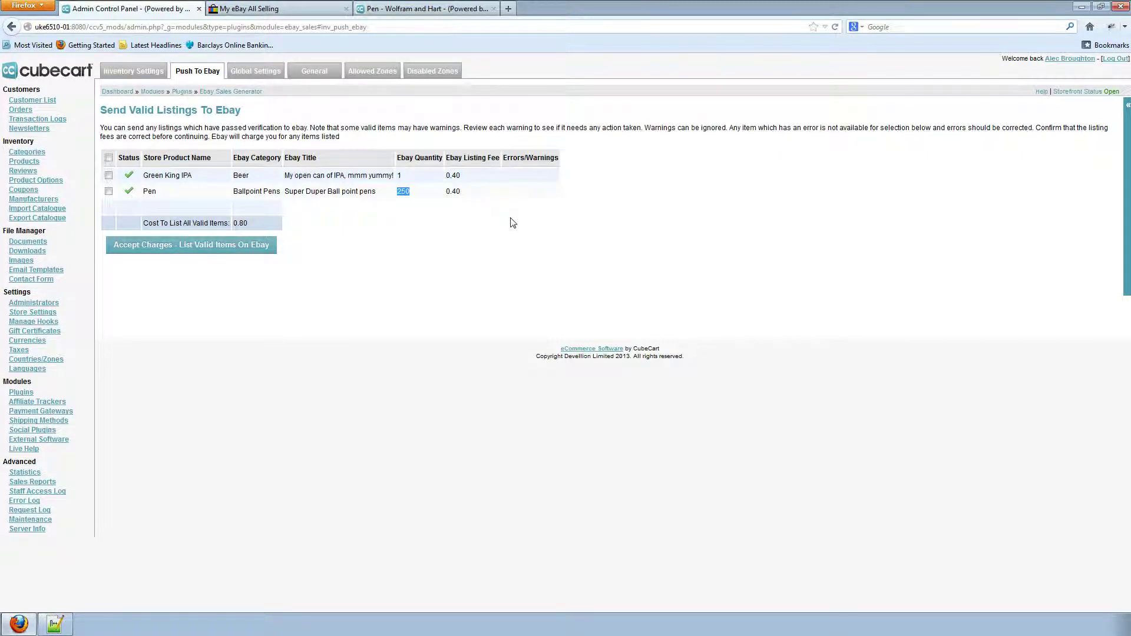
{"action": "left_click_drag", "start_coordinate": [468, 175], "coordinate": [446, 192]}
{"action": "left_click", "coordinate": [465, 194]}
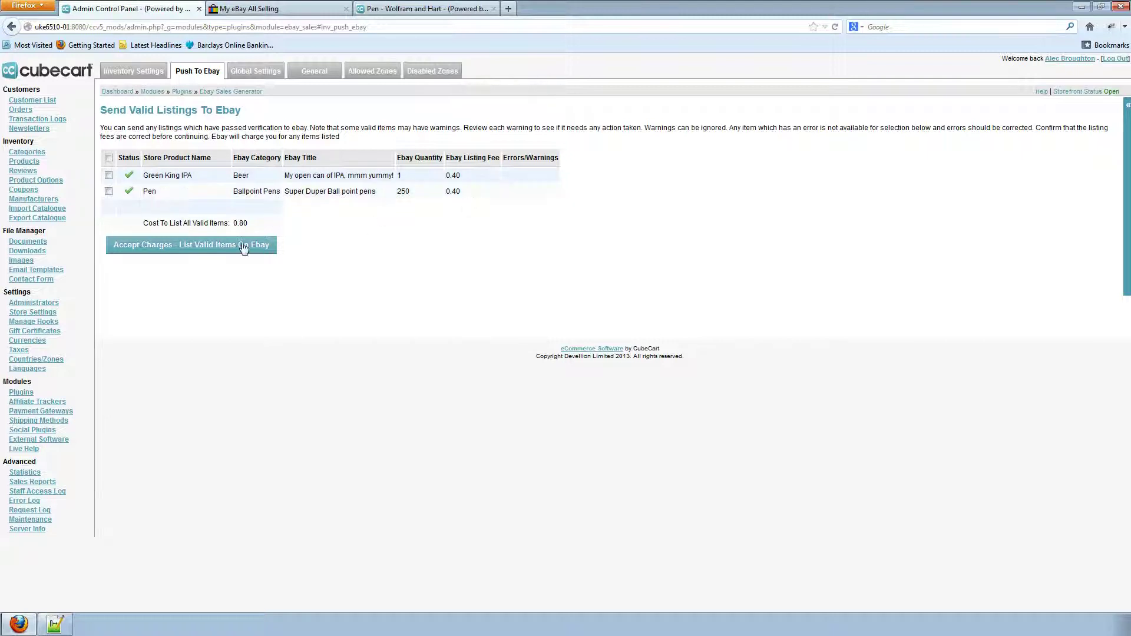
{"action": "left_click_drag", "start_coordinate": [261, 226], "coordinate": [131, 229]}
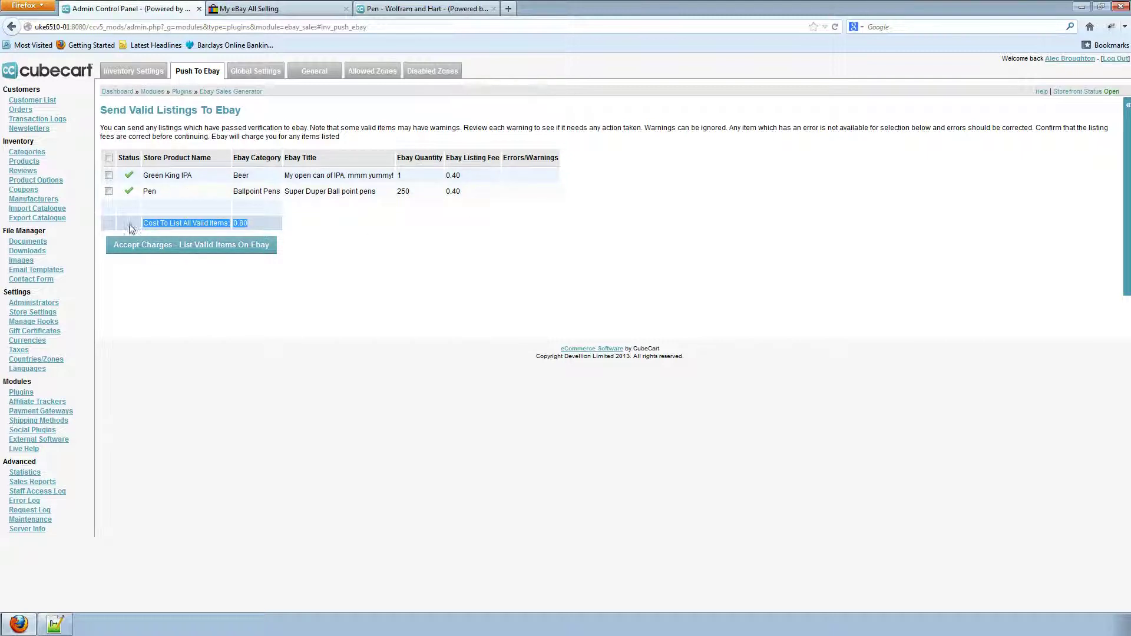
{"action": "left_click", "coordinate": [336, 217]}
{"action": "left_click_drag", "start_coordinate": [255, 224], "coordinate": [238, 223]}
{"action": "left_click", "coordinate": [413, 246]}
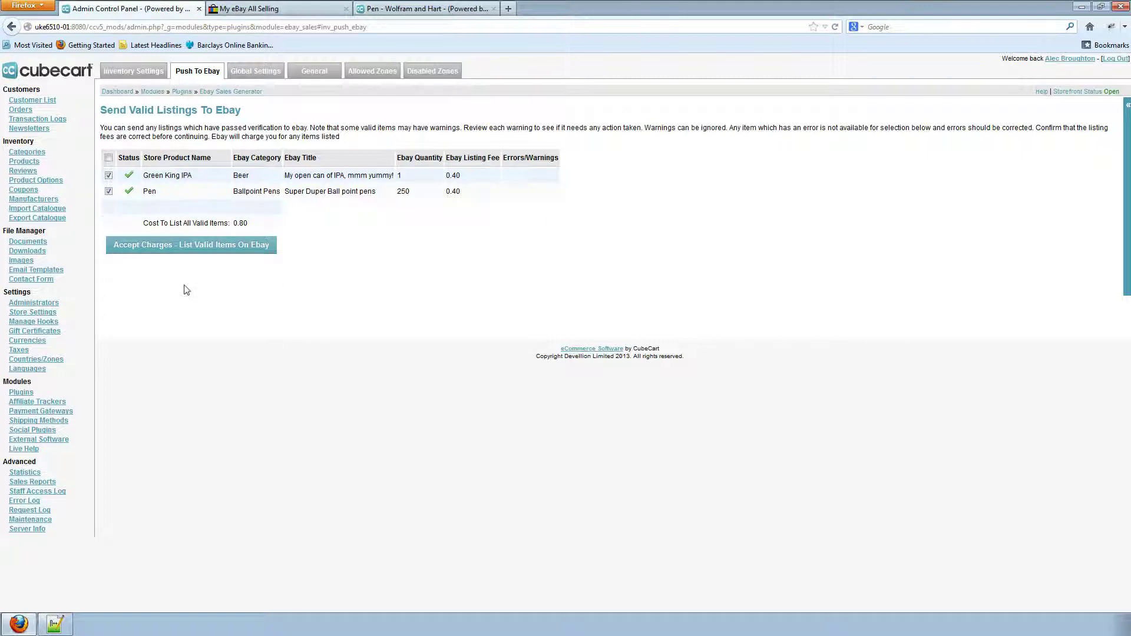
Step: Select the Green King IPA and Pen listings, accept the charges and list them on eBay
{"action": "left_click", "coordinate": [183, 255]}
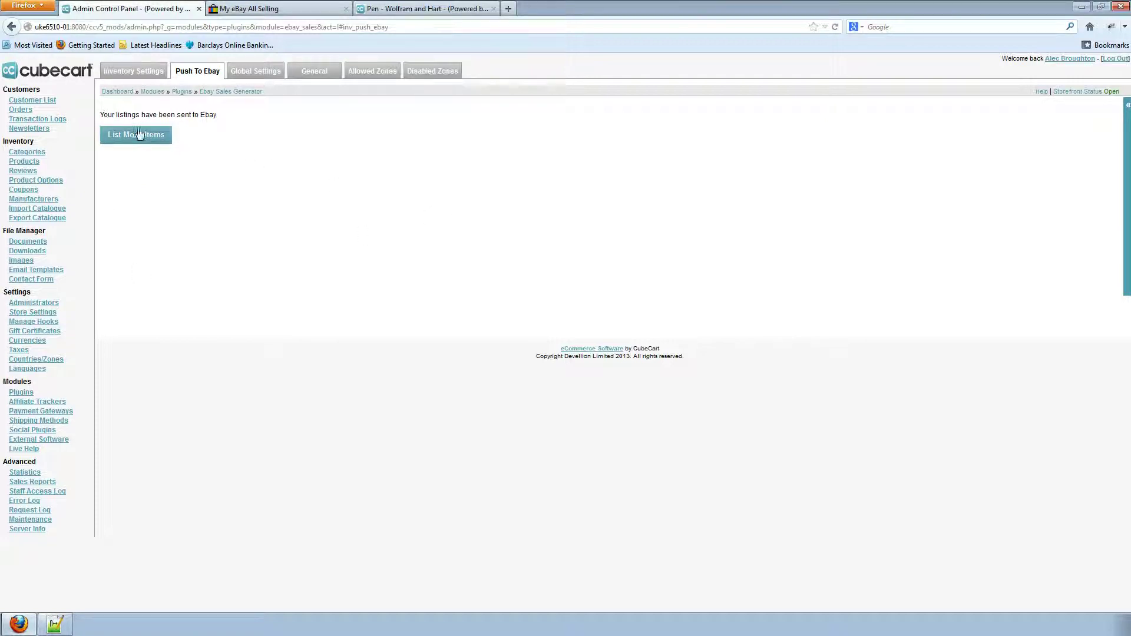
{"action": "left_click_drag", "start_coordinate": [217, 117], "coordinate": [105, 119]}
{"action": "left_click", "coordinate": [183, 139]}
Step: Switch to My eBay, open the Selling page and sign in with the account password
{"action": "left_click", "coordinate": [255, 13]}
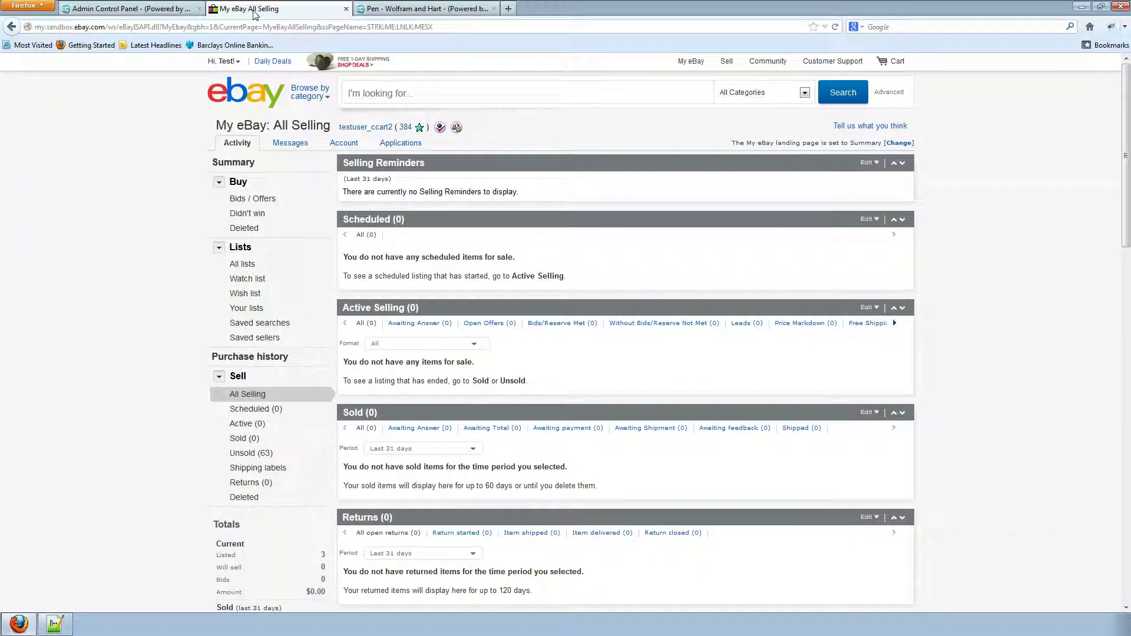
{"action": "mouse_move", "coordinate": [693, 65]}
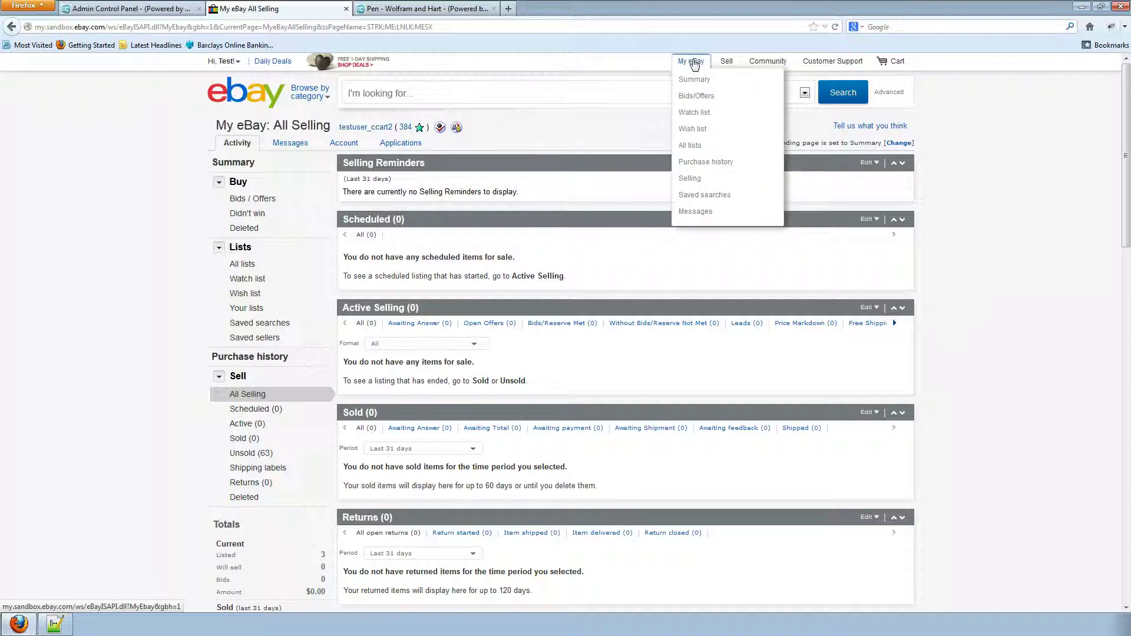
{"action": "left_click", "coordinate": [701, 179]}
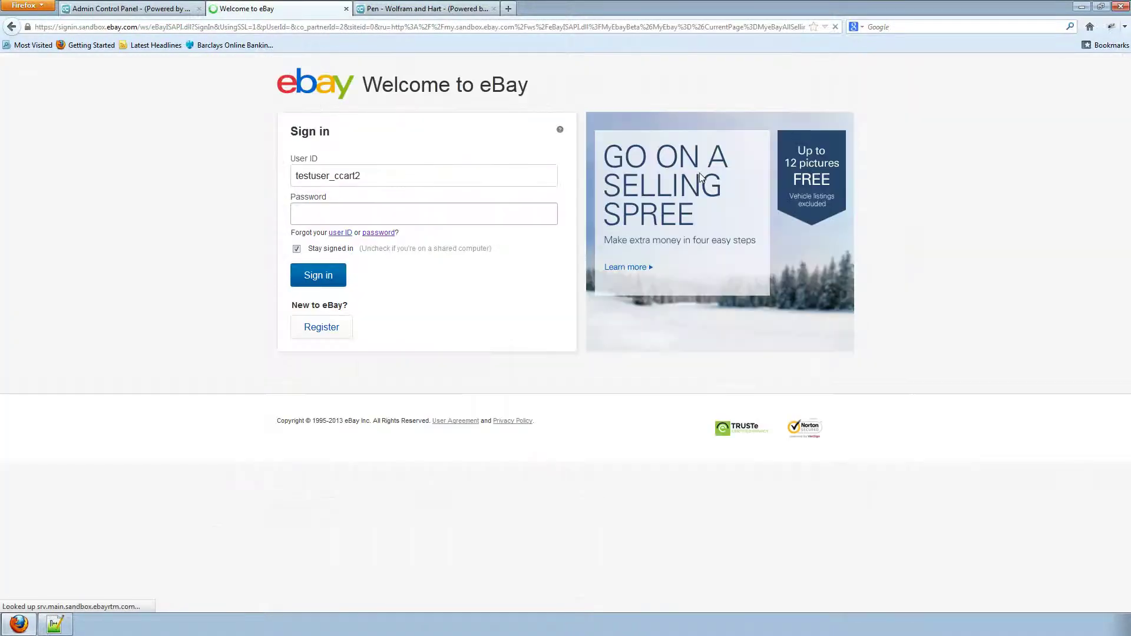
{"action": "type", "text": "••••••••••••"}
{"action": "key", "text": "Return"}
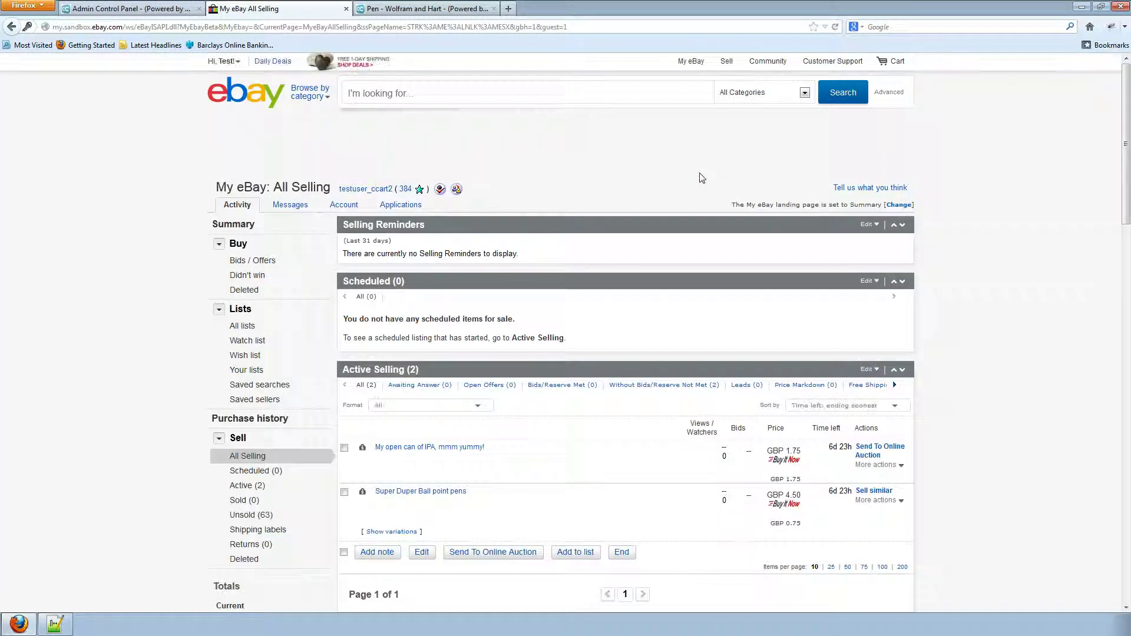
Step: Open the active listing "My open can of IPA, mmm yummy!" and read its gallery picture notice
{"action": "scroll", "coordinate": [706, 188], "scroll_direction": "down", "scroll_amount": 1}
{"action": "scroll", "coordinate": [707, 188], "scroll_direction": "down", "scroll_amount": 5}
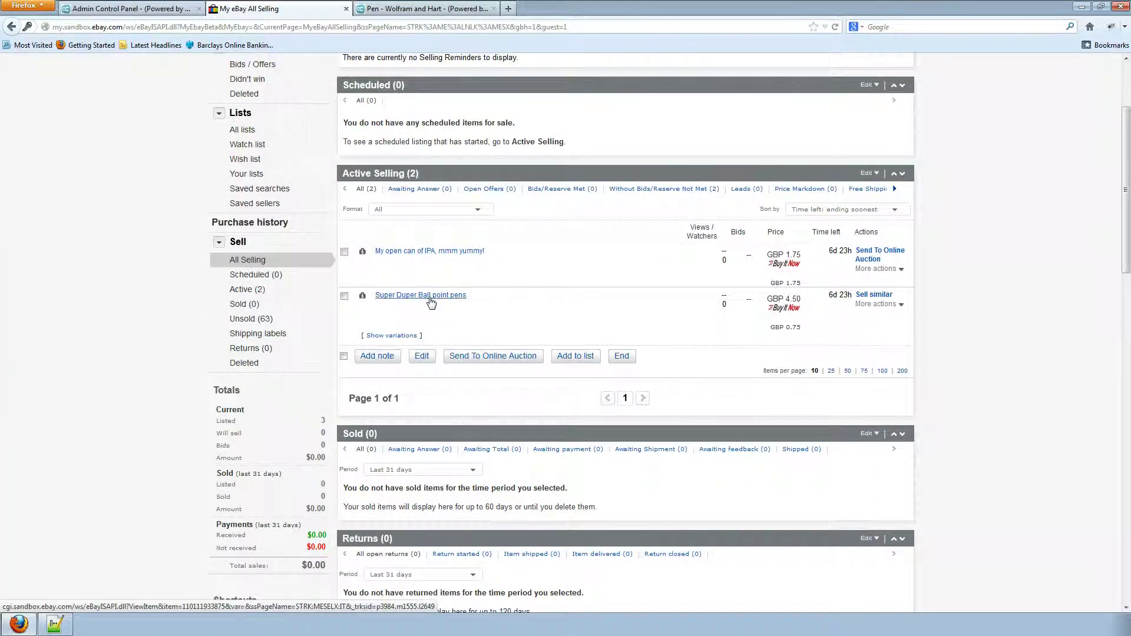
{"action": "left_click", "coordinate": [431, 259]}
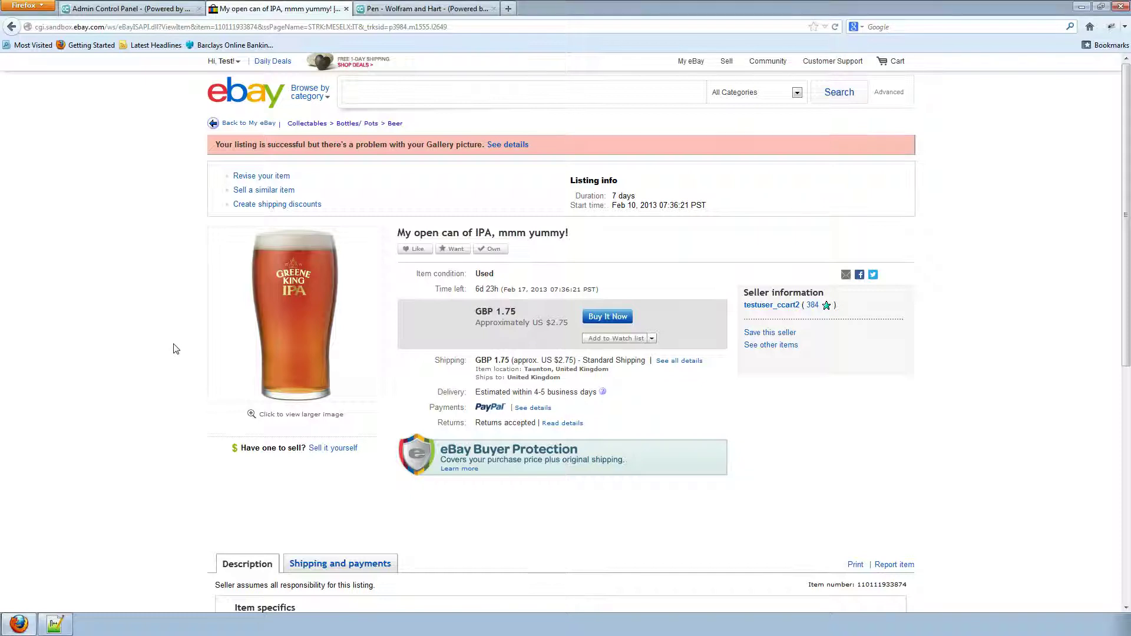
{"action": "left_click_drag", "start_coordinate": [216, 145], "coordinate": [477, 146]}
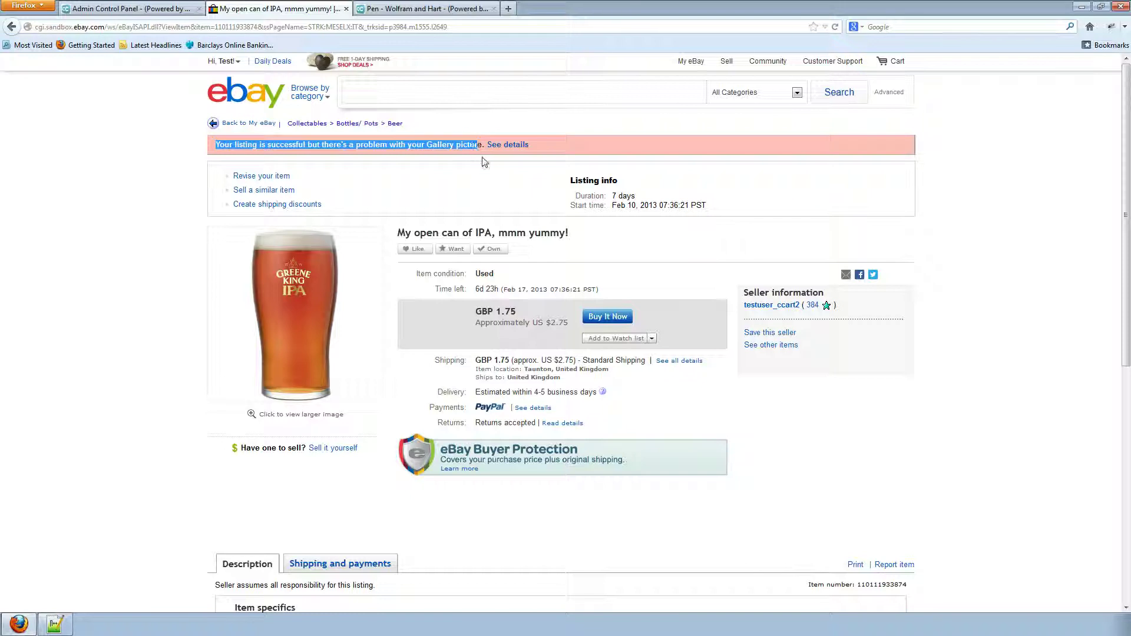
{"action": "left_click", "coordinate": [90, 368]}
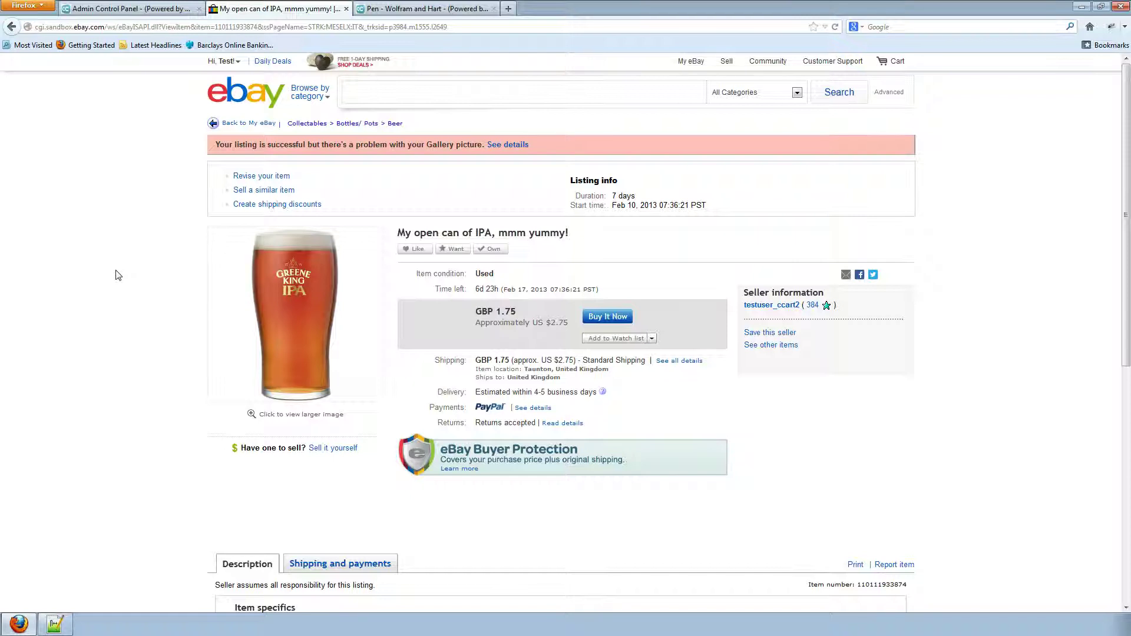
Step: Examine the IPA listing's picture, price and item condition
{"action": "scroll", "coordinate": [117, 273], "scroll_direction": "down", "scroll_amount": 1}
{"action": "scroll", "coordinate": [118, 273], "scroll_direction": "down", "scroll_amount": 1}
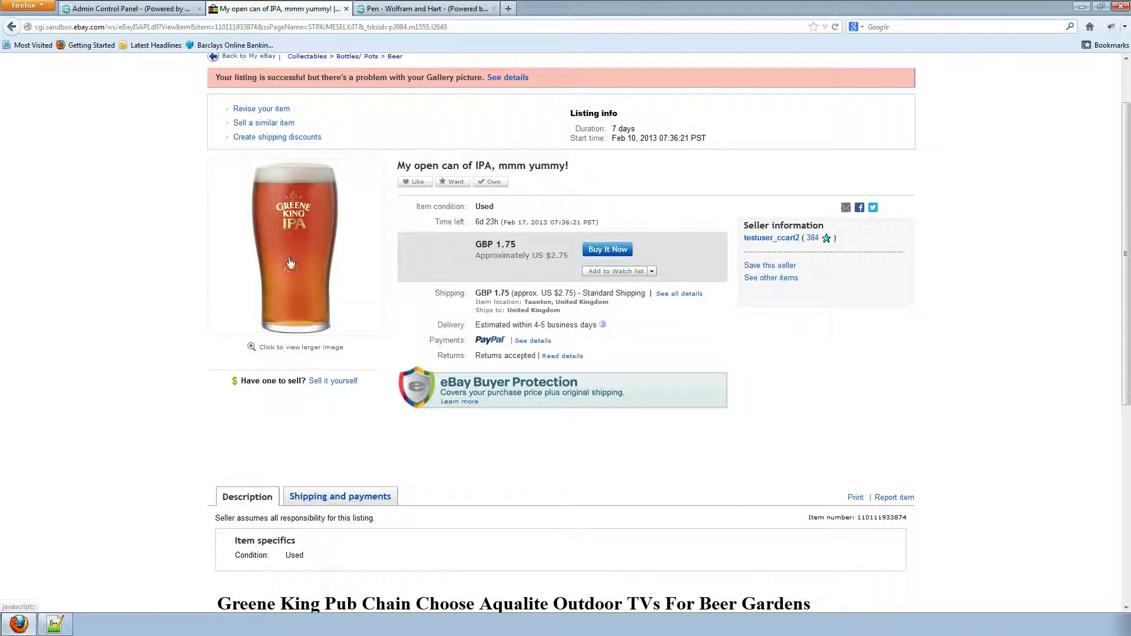
{"action": "left_click_drag", "start_coordinate": [483, 78], "coordinate": [199, 81]}
{"action": "left_click", "coordinate": [148, 184]}
{"action": "scroll", "coordinate": [141, 255], "scroll_direction": "down", "scroll_amount": 2}
{"action": "left_click_drag", "start_coordinate": [523, 175], "coordinate": [471, 192]}
{"action": "left_click_drag", "start_coordinate": [512, 140], "coordinate": [477, 143]}
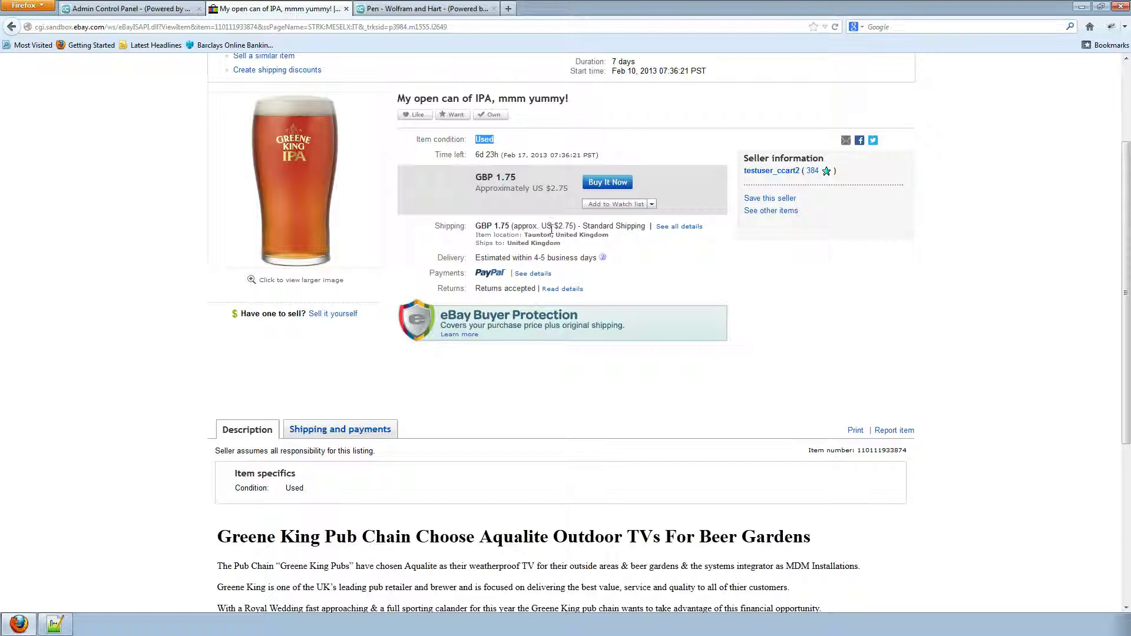
Step: Review the IPA listing's shipping and payment details, including shipping cost, handling time, return policy and payment method
{"action": "left_click", "coordinate": [528, 277]}
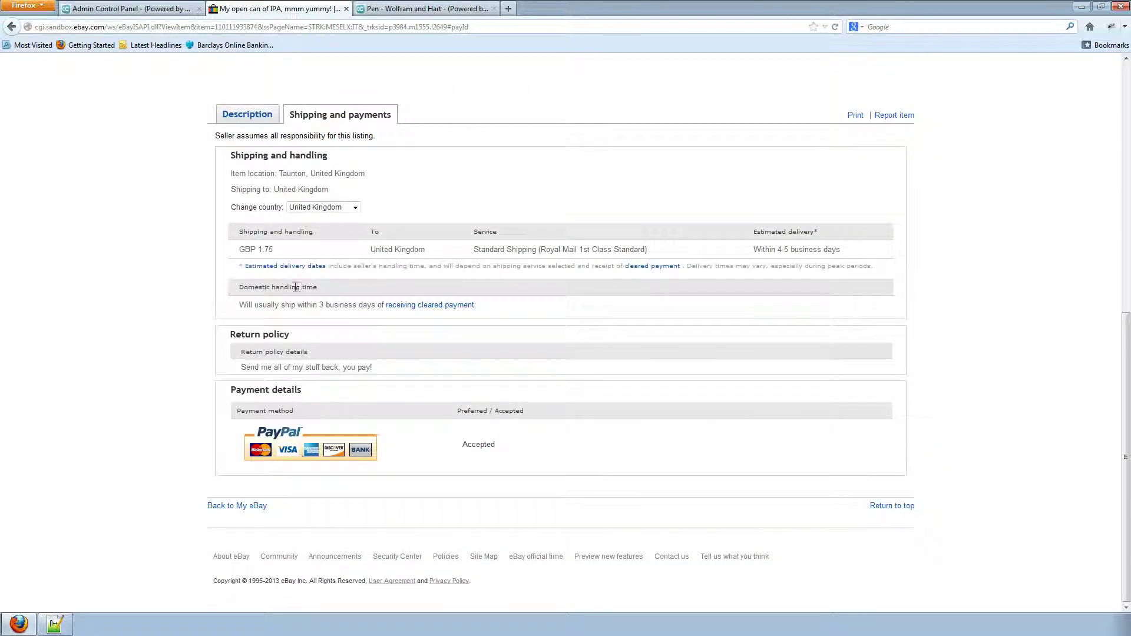
{"action": "left_click_drag", "start_coordinate": [274, 249], "coordinate": [238, 249]}
{"action": "left_click", "coordinate": [607, 317]}
{"action": "scroll", "coordinate": [607, 317], "scroll_direction": "up", "scroll_amount": 2}
{"action": "scroll", "coordinate": [607, 317], "scroll_direction": "up", "scroll_amount": 10}
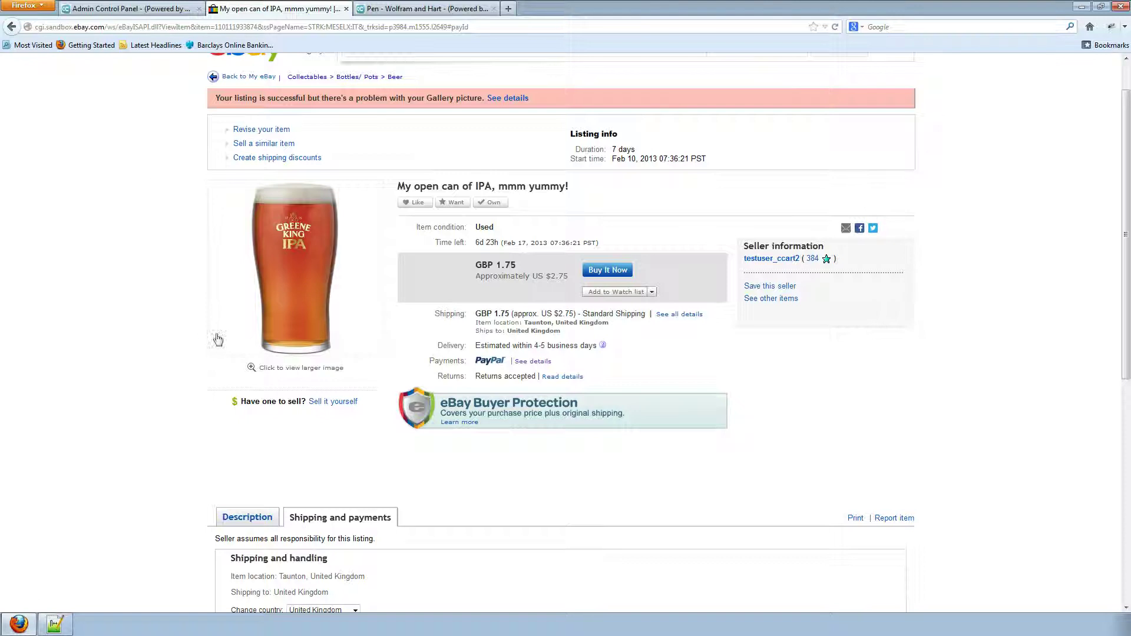
{"action": "scroll", "coordinate": [232, 347], "scroll_direction": "down", "scroll_amount": 4}
{"action": "scroll", "coordinate": [230, 344], "scroll_direction": "up", "scroll_amount": 4}
{"action": "scroll", "coordinate": [141, 274], "scroll_direction": "down", "scroll_amount": 10}
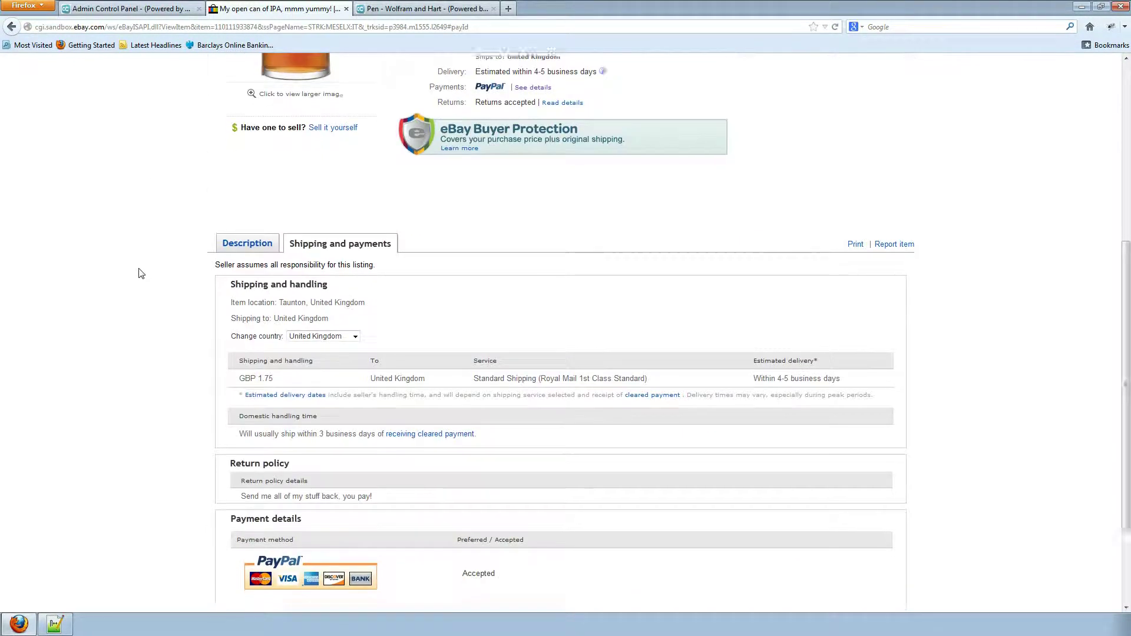
{"action": "scroll", "coordinate": [141, 271], "scroll_direction": "up", "scroll_amount": 10}
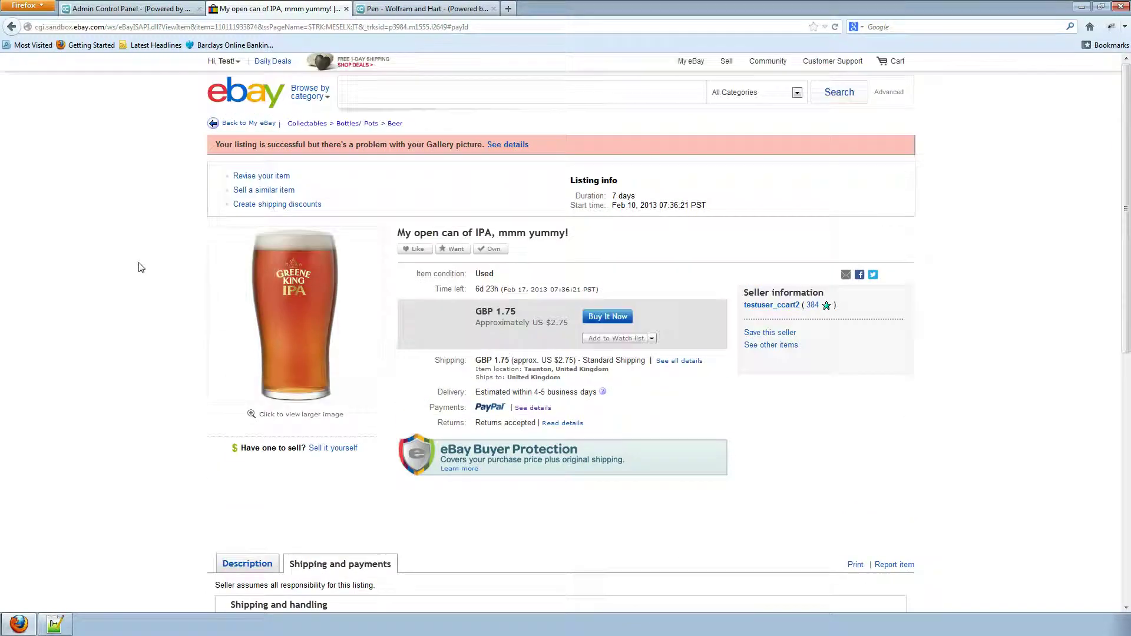
{"action": "key", "text": "alt+Left"}
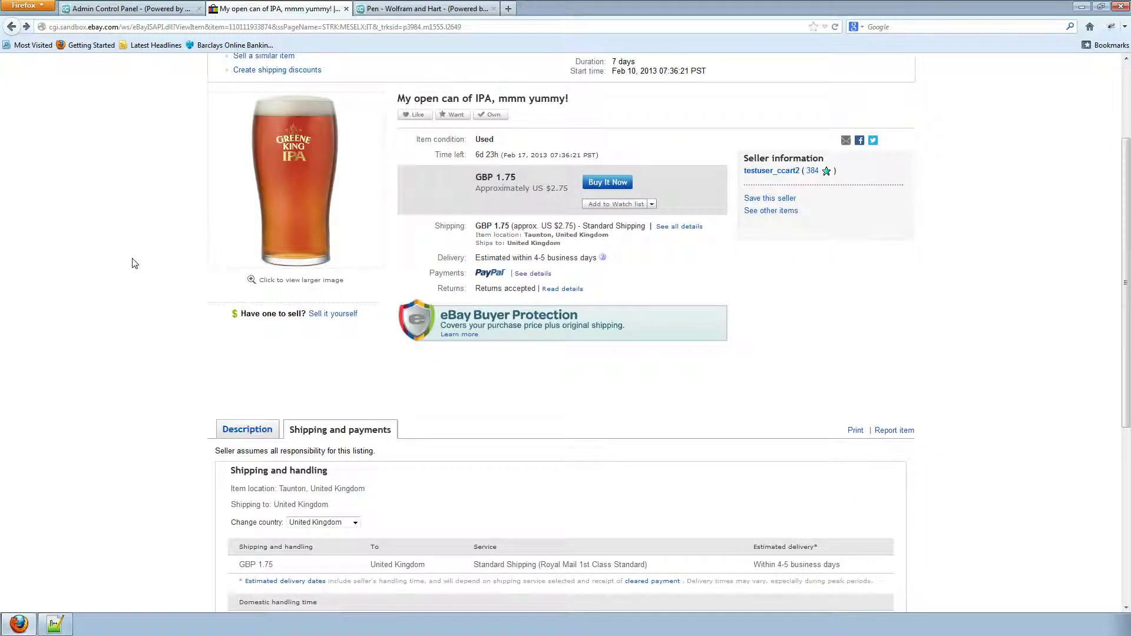
Step: Display the IPA listing's description and read through its text
{"action": "left_click", "coordinate": [250, 434]}
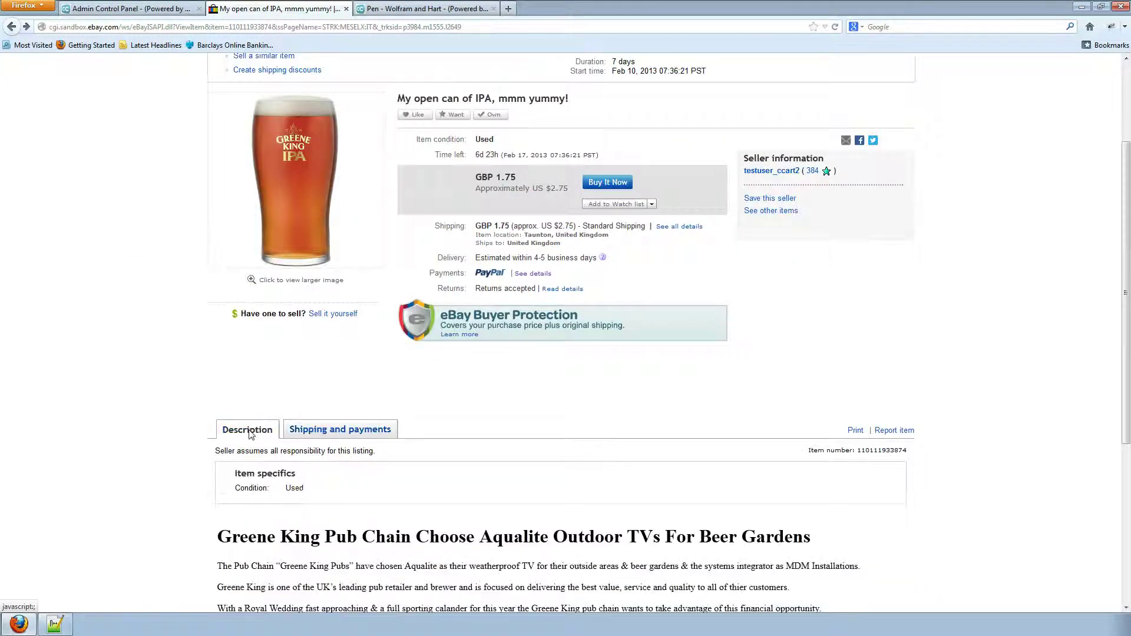
{"action": "scroll", "coordinate": [193, 350], "scroll_direction": "down", "scroll_amount": 4}
{"action": "left_click_drag", "start_coordinate": [851, 413], "coordinate": [211, 336]}
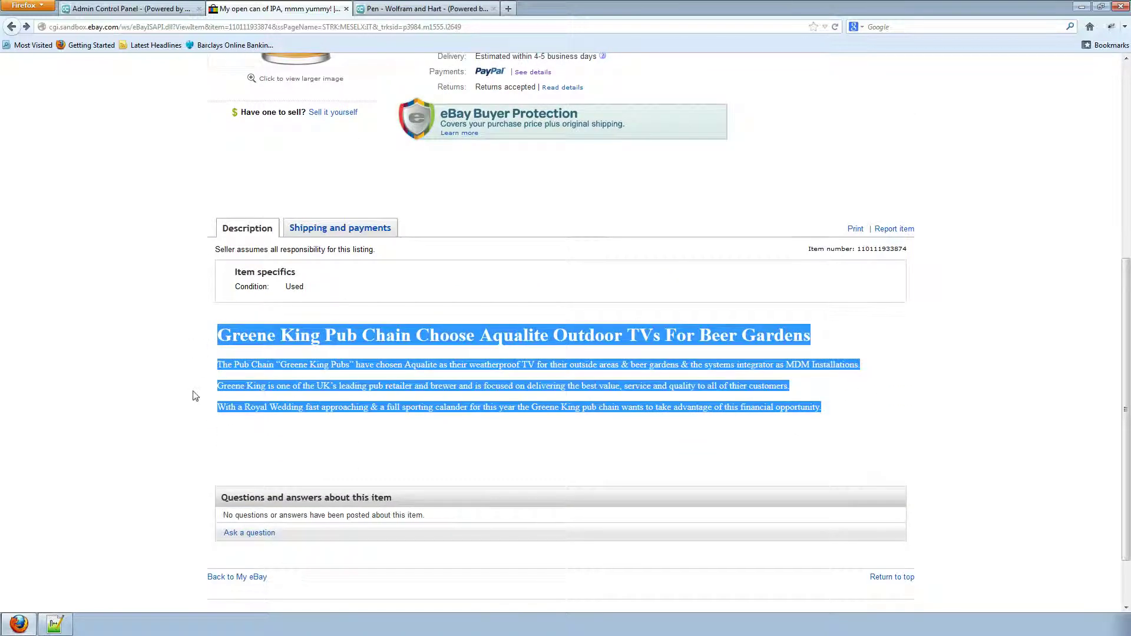
{"action": "left_click", "coordinate": [536, 380]}
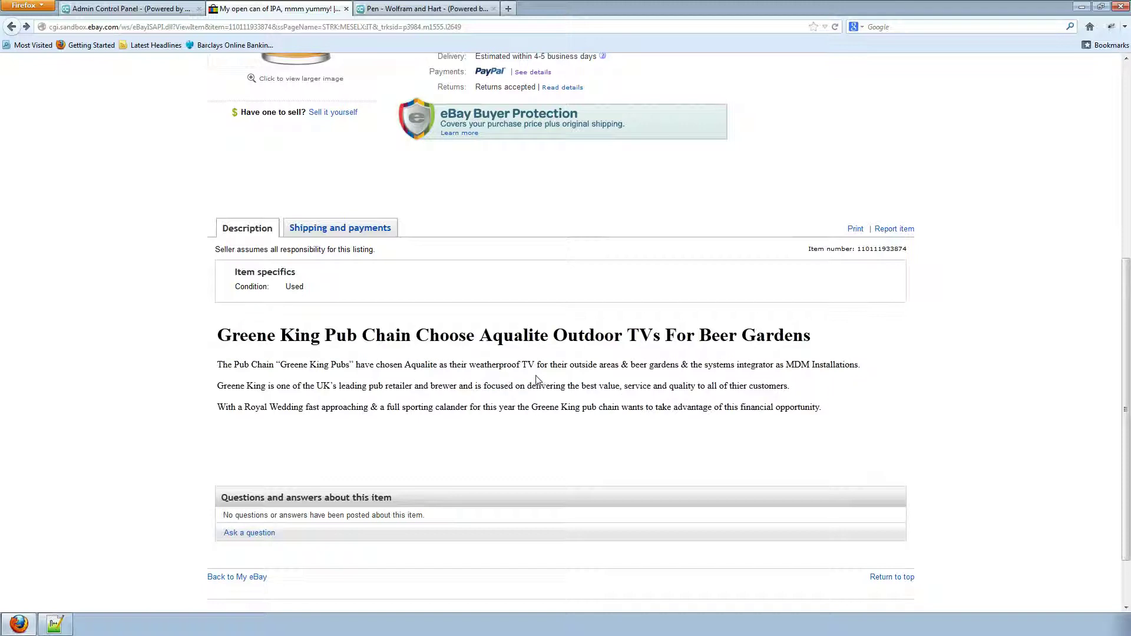
{"action": "scroll", "coordinate": [536, 380], "scroll_direction": "up", "scroll_amount": 5}
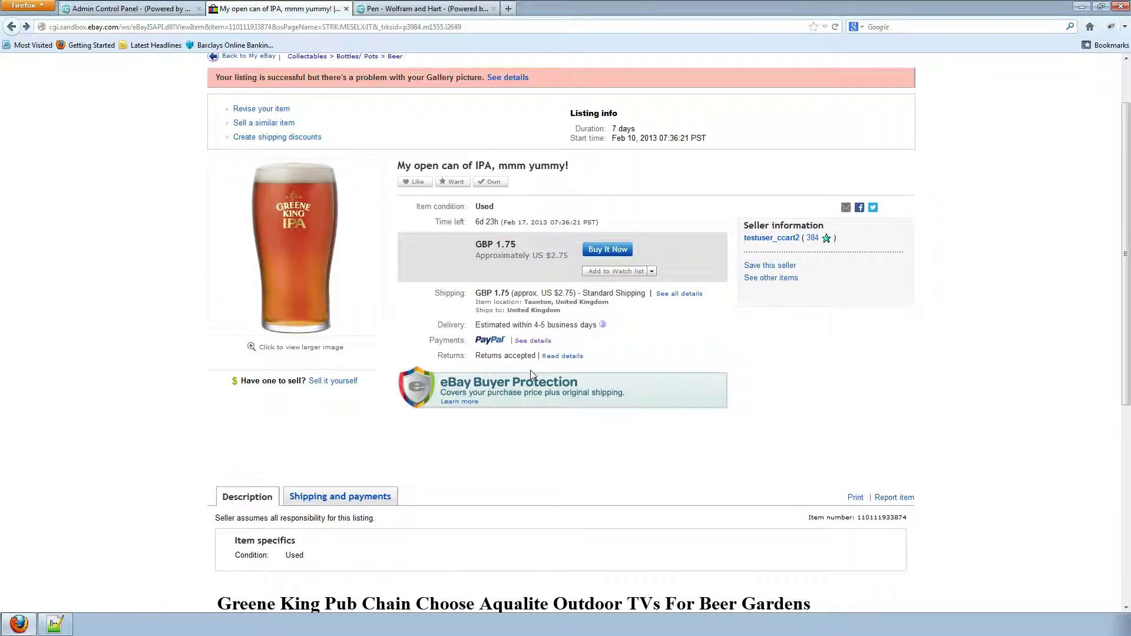
{"action": "scroll", "coordinate": [122, 117], "scroll_direction": "up", "scroll_amount": 2}
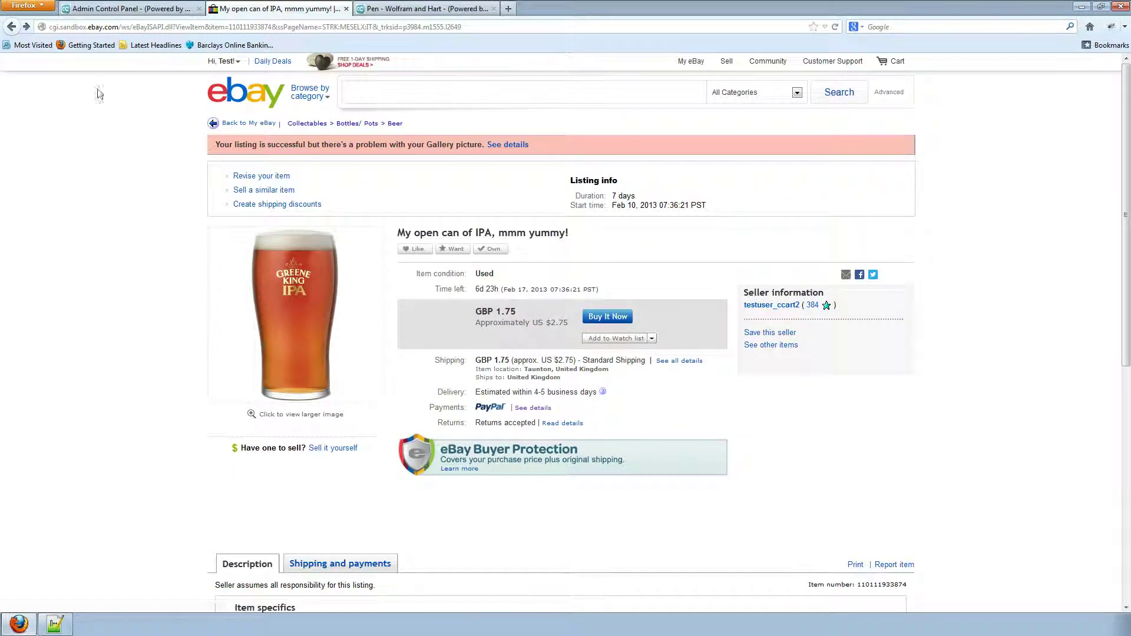
Step: Return to the active listings, open "Super Duper Ball point pens" and check its variation options and available quantity
{"action": "left_click", "coordinate": [12, 26]}
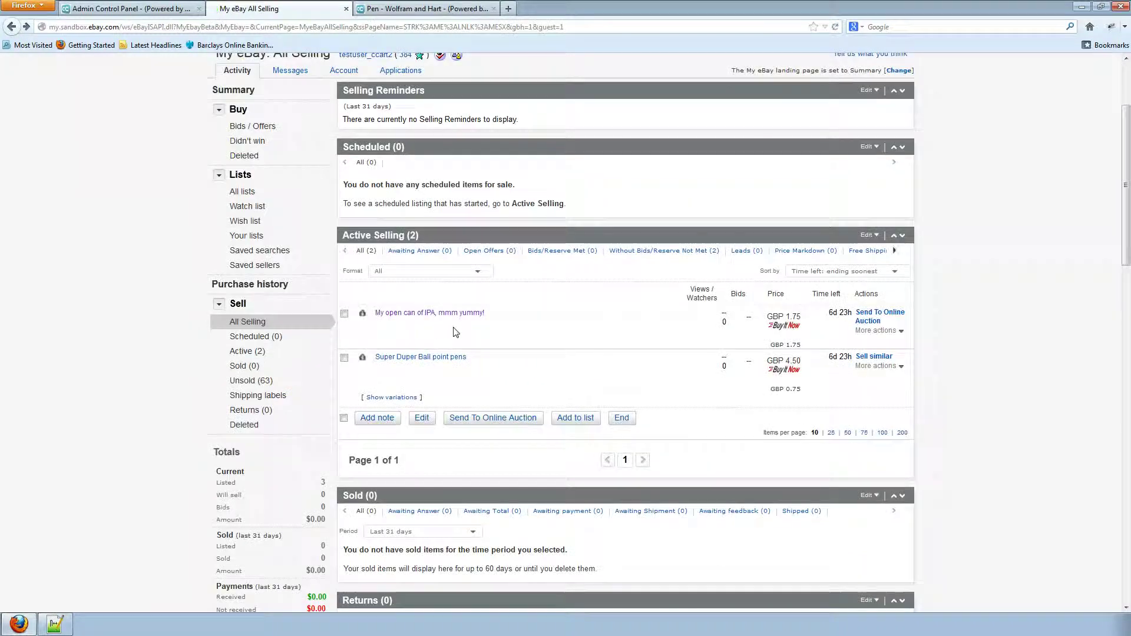
{"action": "left_click", "coordinate": [407, 363]}
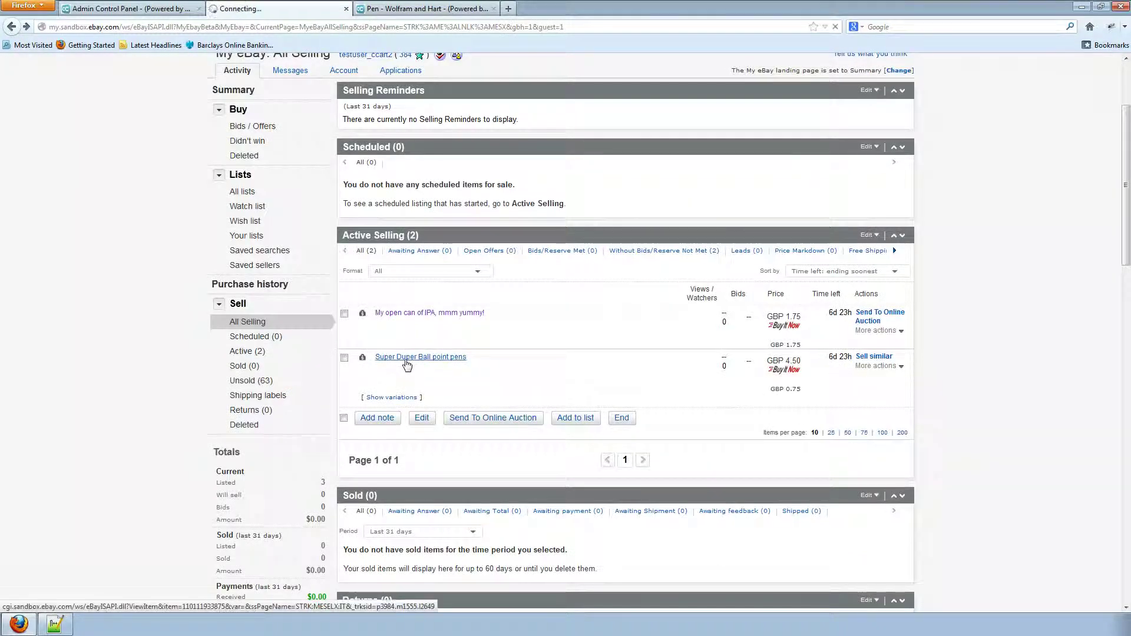
{"action": "scroll", "coordinate": [425, 345], "scroll_direction": "down", "scroll_amount": 2}
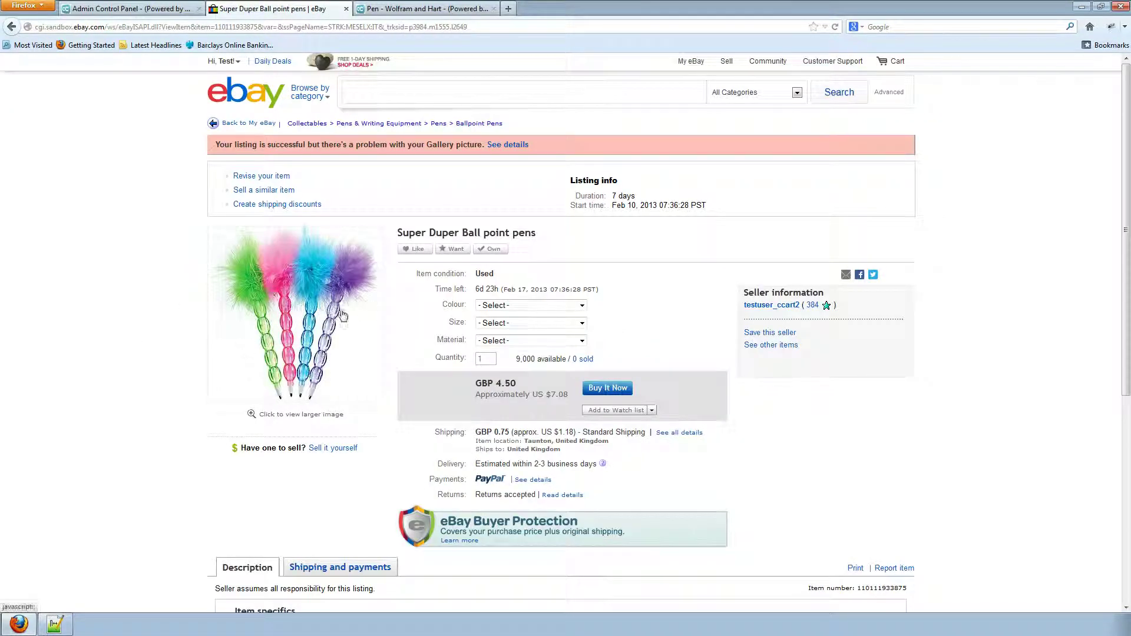
{"action": "scroll", "coordinate": [691, 302], "scroll_direction": "down", "scroll_amount": 2}
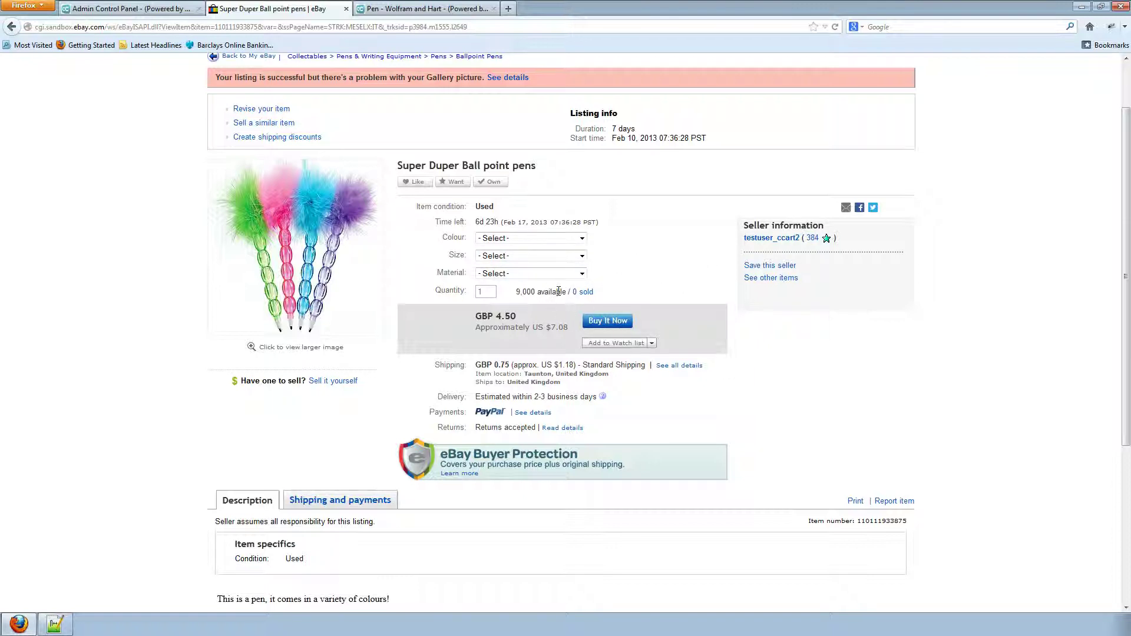
{"action": "left_click_drag", "start_coordinate": [563, 292], "coordinate": [516, 292]}
{"action": "left_click", "coordinate": [709, 271]}
Step: Read the ball point pens listing's description and return to its Colour, Size and Material options
{"action": "scroll", "coordinate": [711, 271], "scroll_direction": "down", "scroll_amount": 2}
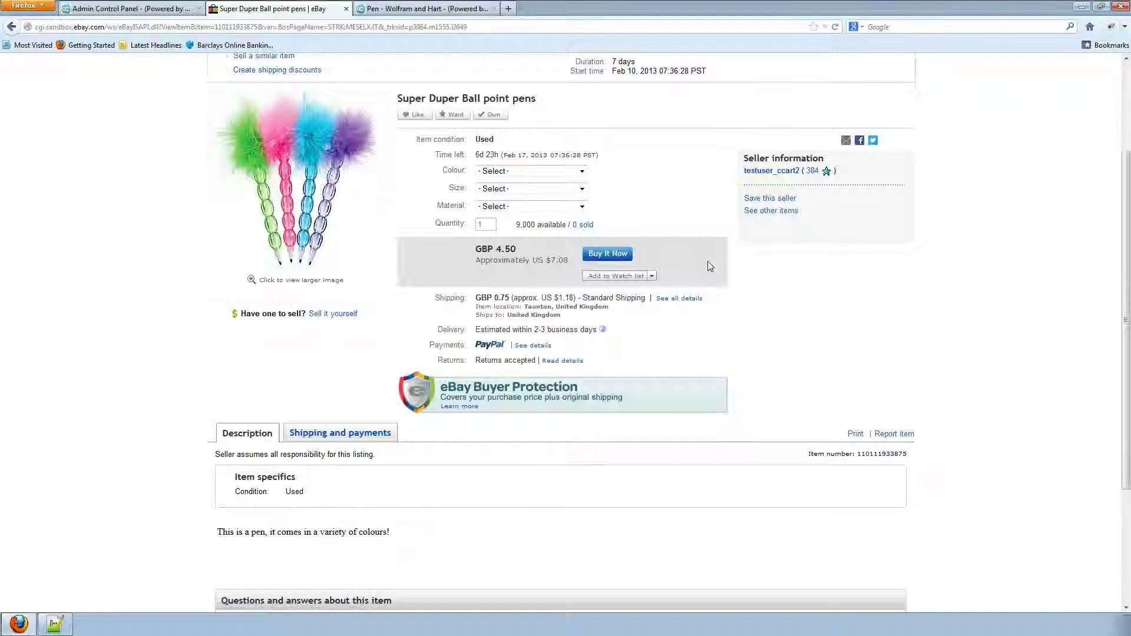
{"action": "scroll", "coordinate": [710, 267], "scroll_direction": "down", "scroll_amount": 4}
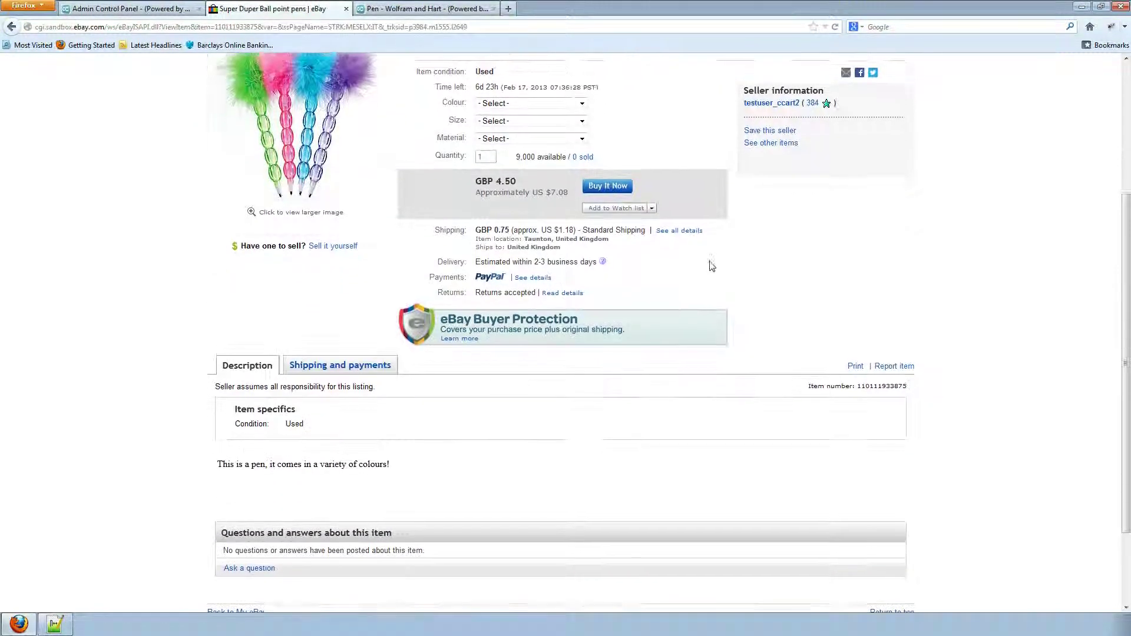
{"action": "scroll", "coordinate": [711, 267], "scroll_direction": "down", "scroll_amount": 2}
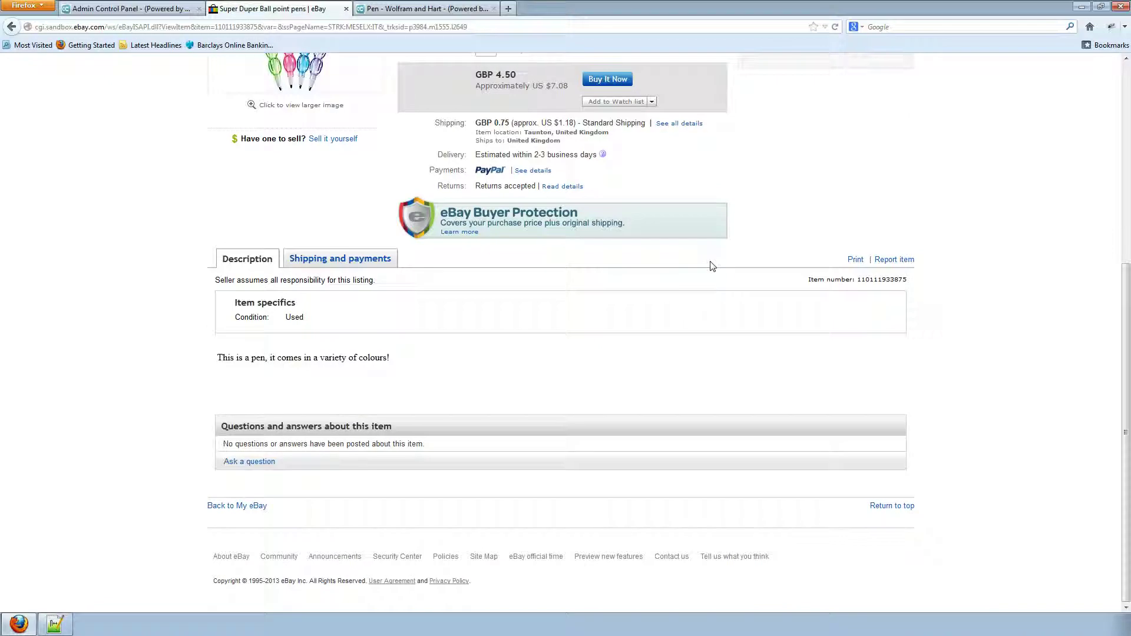
{"action": "triple_click", "coordinate": [391, 358]}
{"action": "left_click", "coordinate": [394, 392]}
{"action": "scroll", "coordinate": [454, 385], "scroll_direction": "up", "scroll_amount": 8}
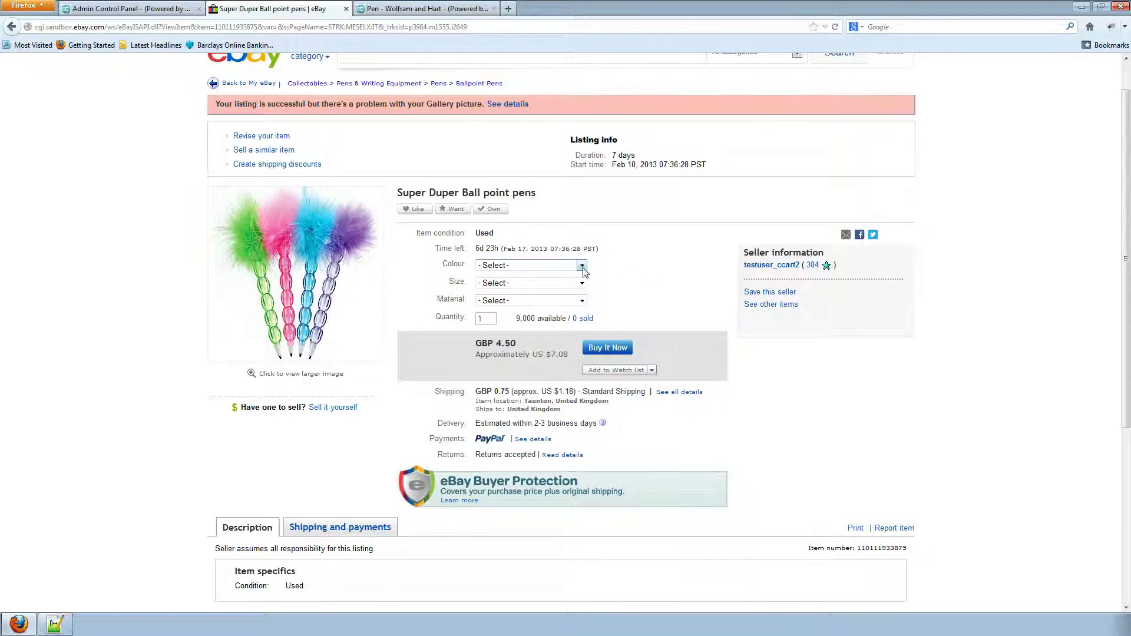
Step: Choose Colour Blue, Size Small and Material Metal on the ball point pens listing and check that variation's price
{"action": "left_click", "coordinate": [574, 301]}
{"action": "left_click", "coordinate": [580, 283]}
{"action": "left_click", "coordinate": [554, 306]}
{"action": "left_click", "coordinate": [551, 328]}
{"action": "left_click_drag", "start_coordinate": [527, 343], "coordinate": [478, 343]}
{"action": "left_click", "coordinate": [504, 347]}
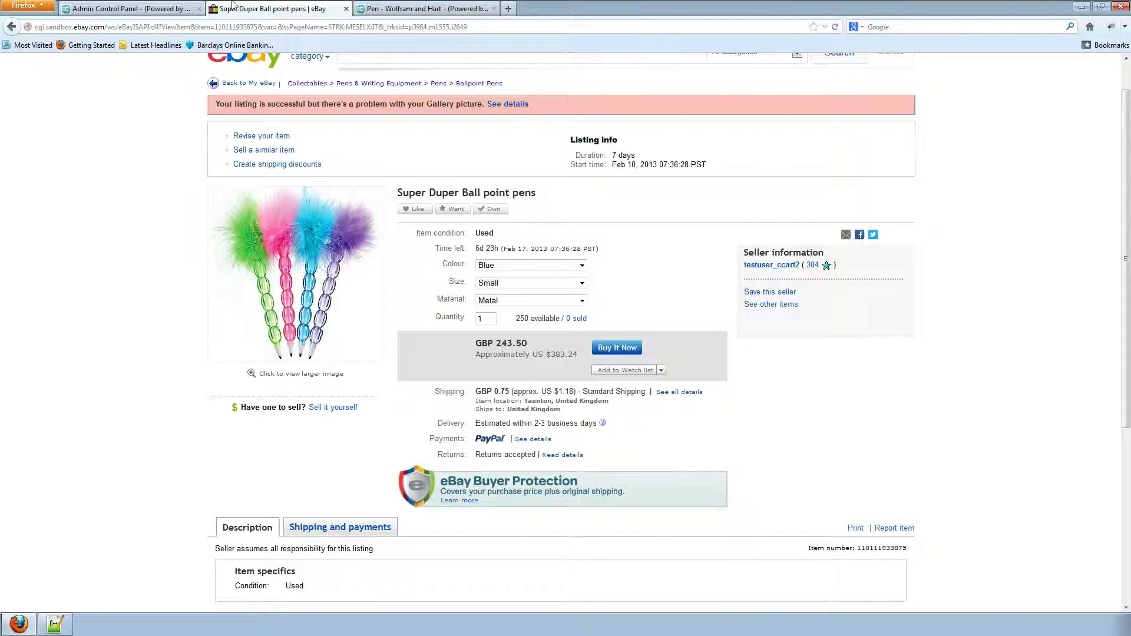
Step: Switch to the CubeCart admin, open the Pen product from the inventory and review its option prices and assigned images
{"action": "left_click", "coordinate": [159, 12]}
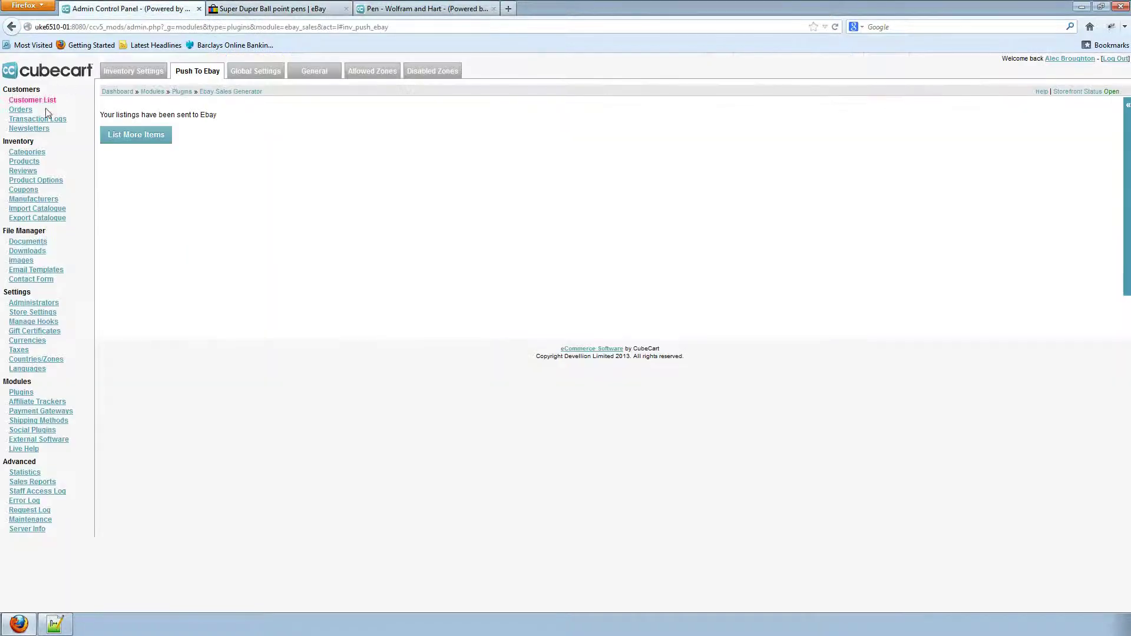
{"action": "left_click", "coordinate": [33, 161]}
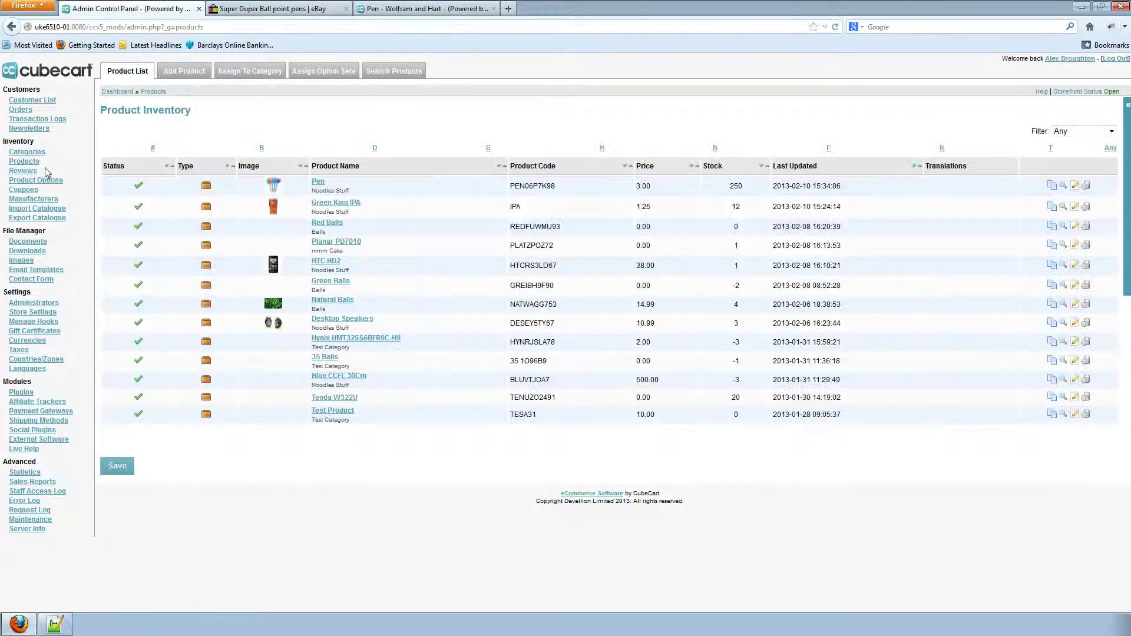
{"action": "left_click", "coordinate": [319, 184]}
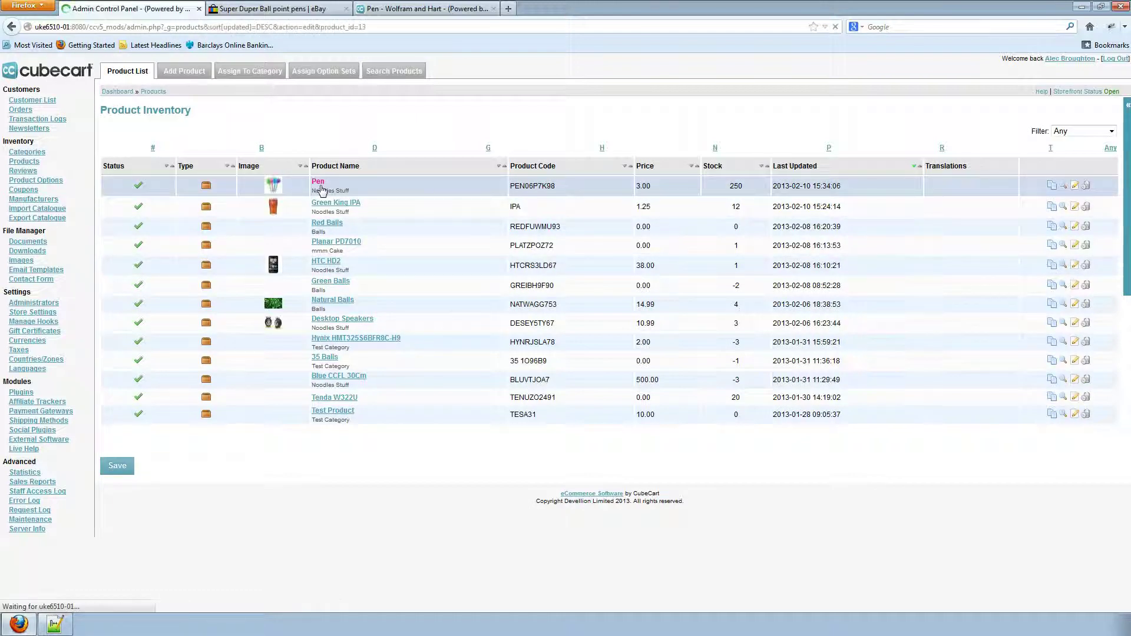
{"action": "left_click", "coordinate": [364, 77]}
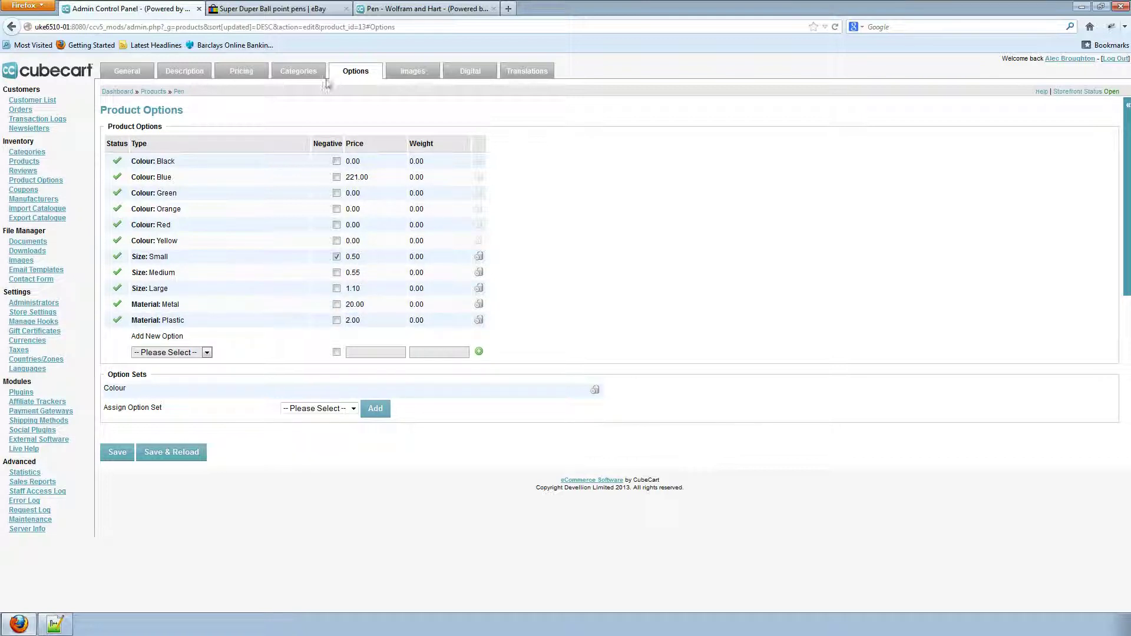
{"action": "left_click", "coordinate": [396, 76]}
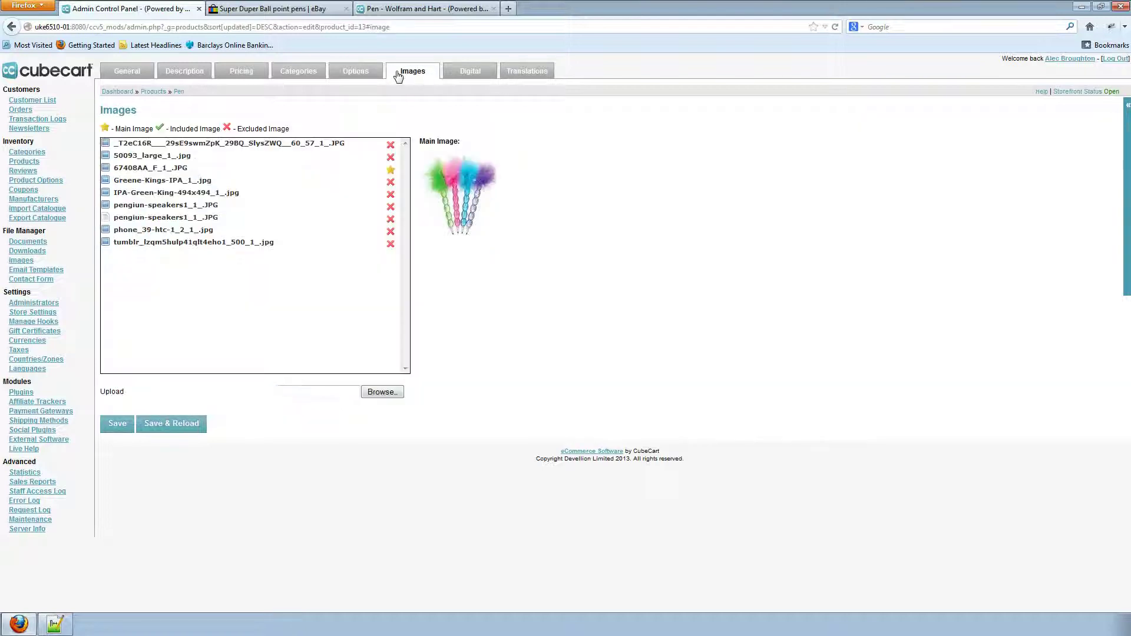